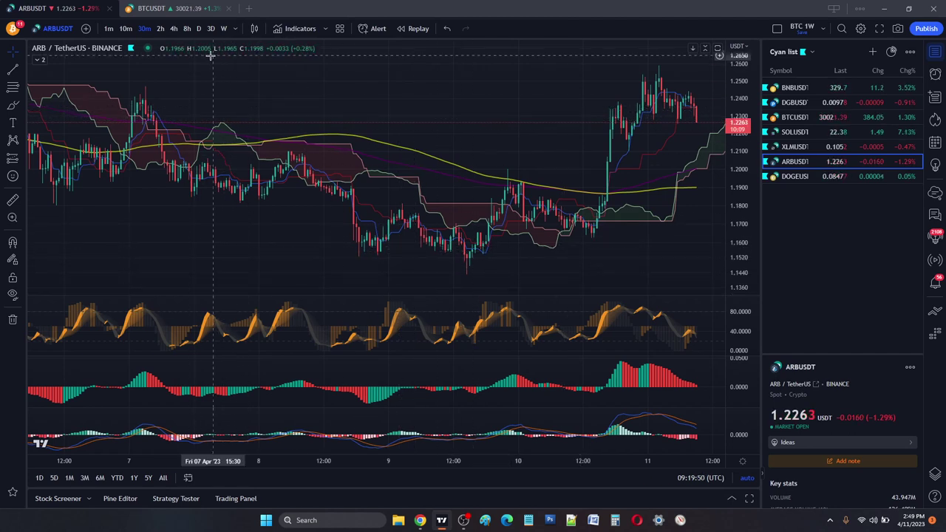
Step: View the ARBUSDT chart on the 4-hour timeframe, then set it to the 2-hour timeframe
left_click(173, 29)
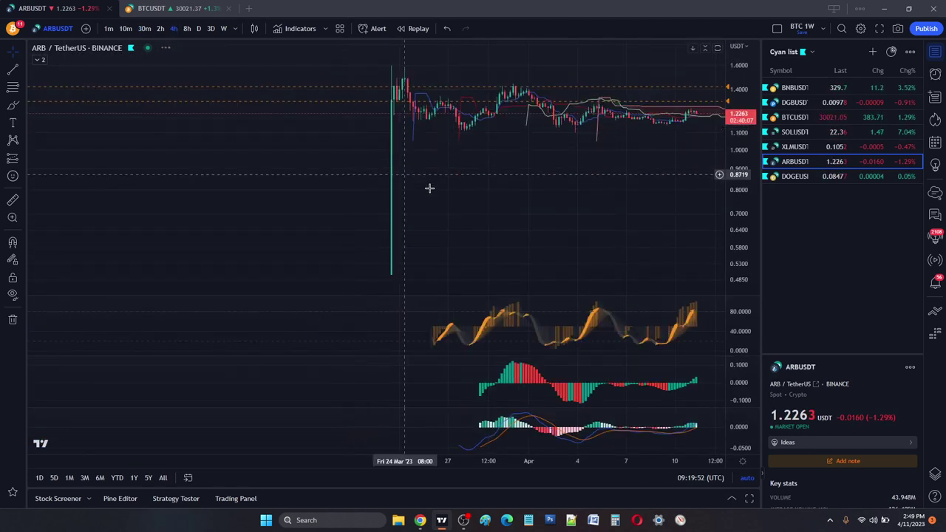
scroll(528, 179, "up", 3)
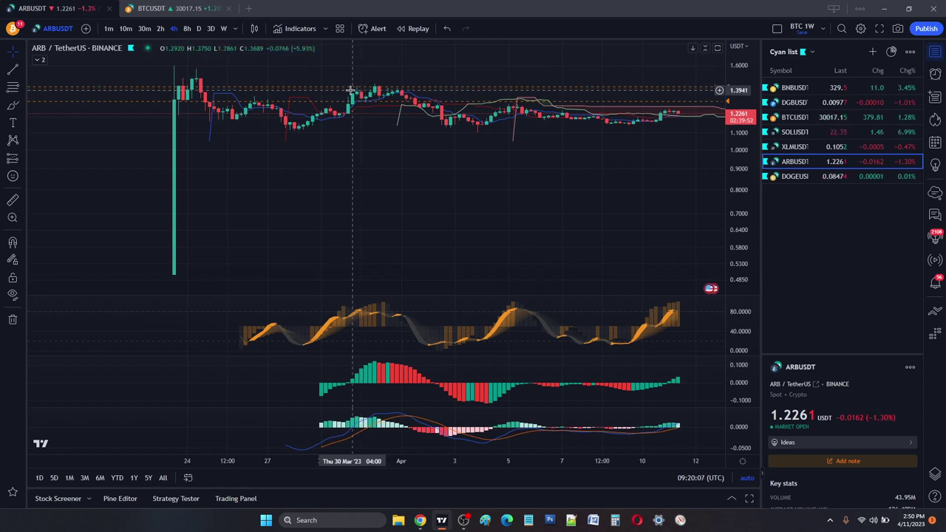
left_click(159, 28)
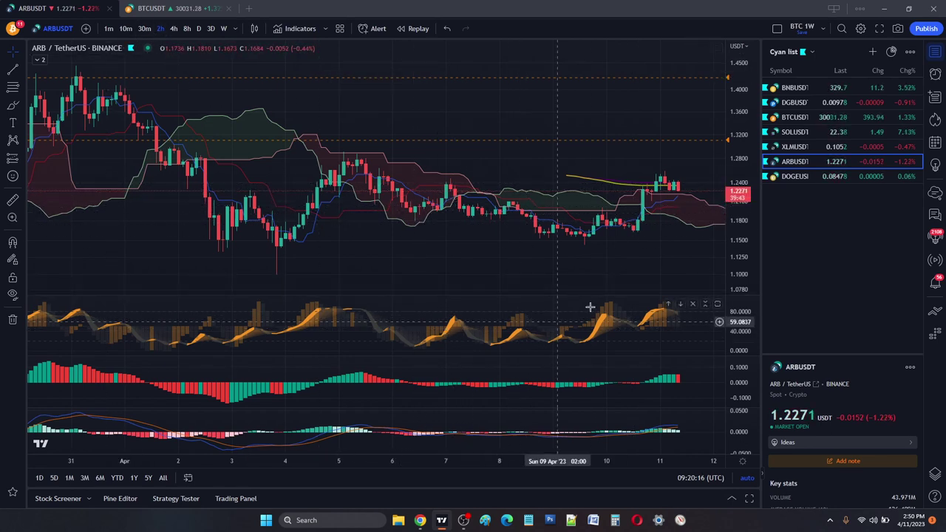
Step: Check the indicator legend and collapse it again, then maximize the ARBUSDT price pane to review the full price history
left_click(40, 63)
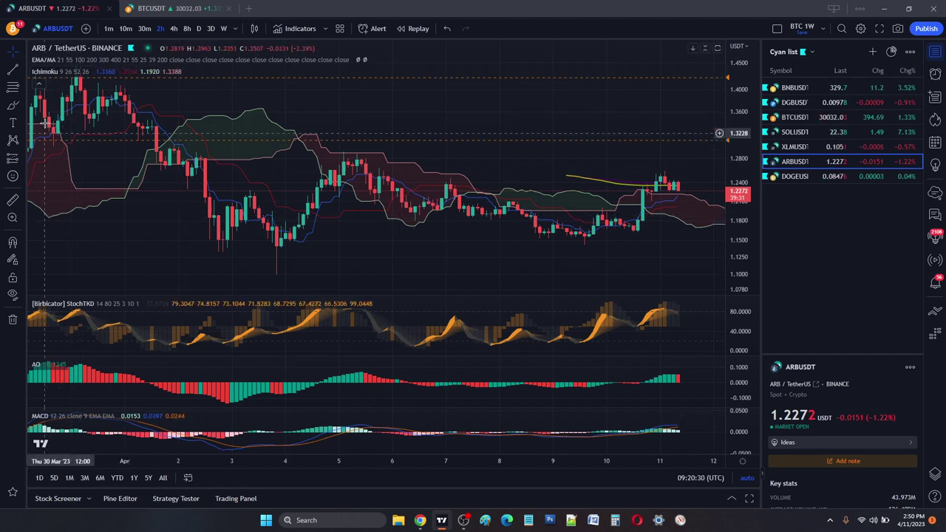
left_click(38, 85)
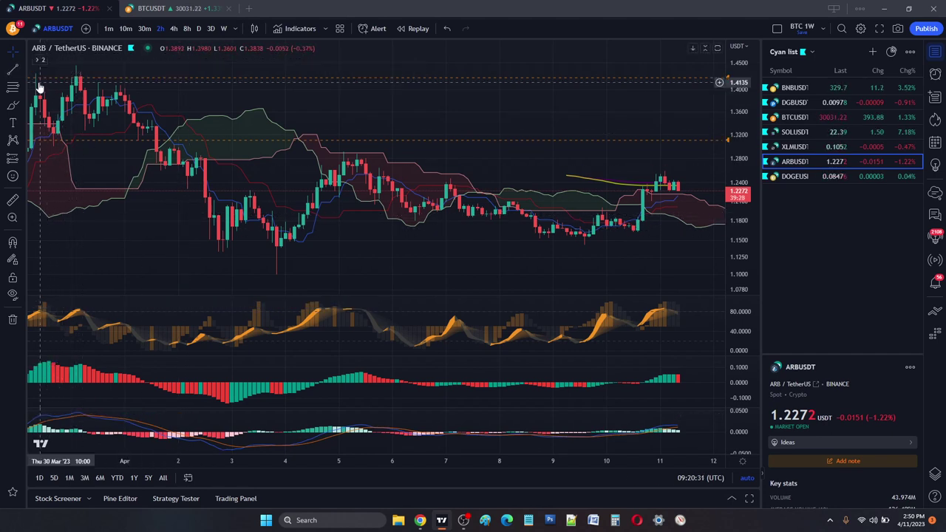
double_click(543, 290)
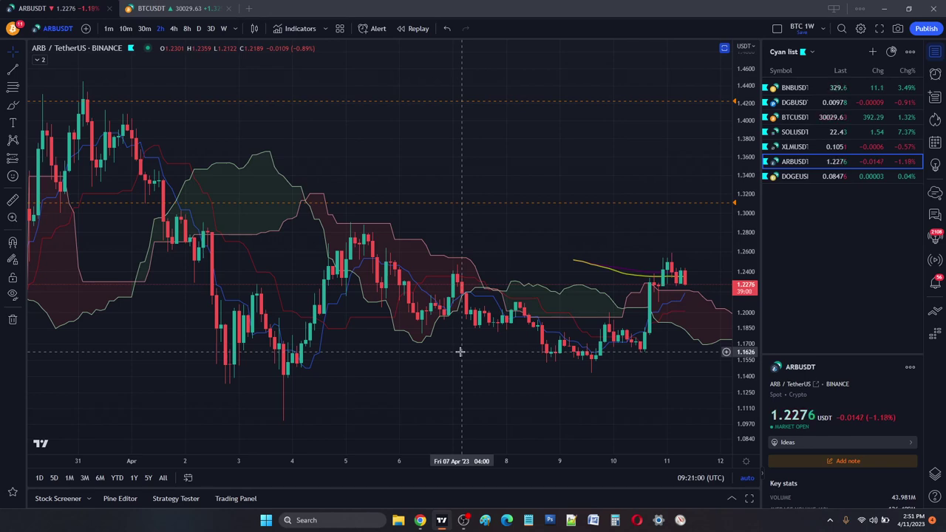
scroll(461, 352, "down", 5)
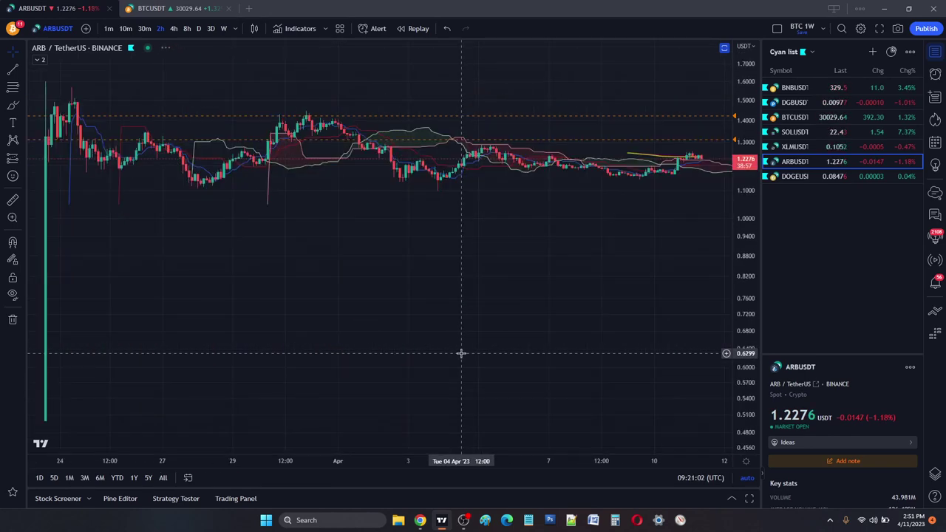
scroll(460, 353, "up", 4)
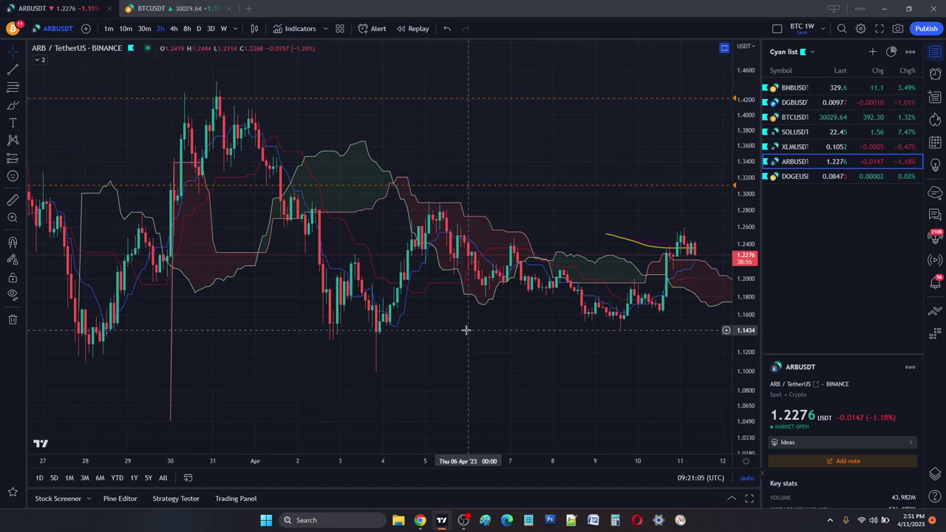
Step: Switch to Chrome and examine the exchanges and trading pairs in Arbitrum's market list on CoinMarketCap
left_click(420, 520)
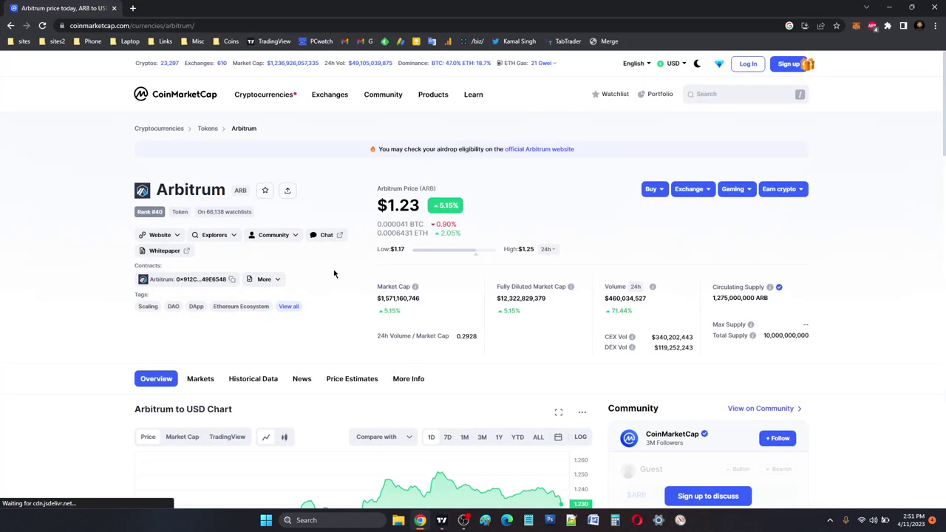
scroll(361, 279, "down", 3)
left_click(200, 182)
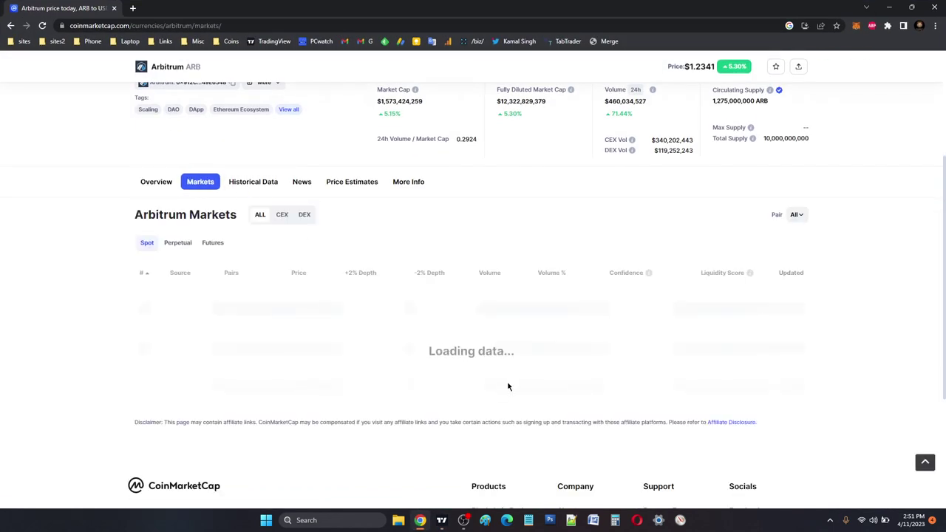
scroll(428, 319, "down", 3)
scroll(392, 311, "up", 2)
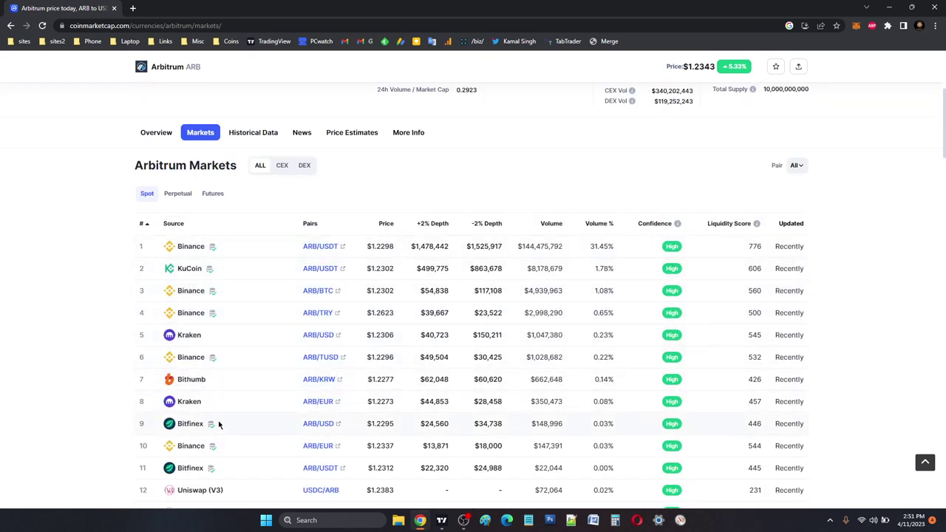
Step: Switch back to TradingView and draw a rectangle around ARB's sideways range from 25 March to 12 April 2023, about 1.43 down to 1.09
left_click(441, 522)
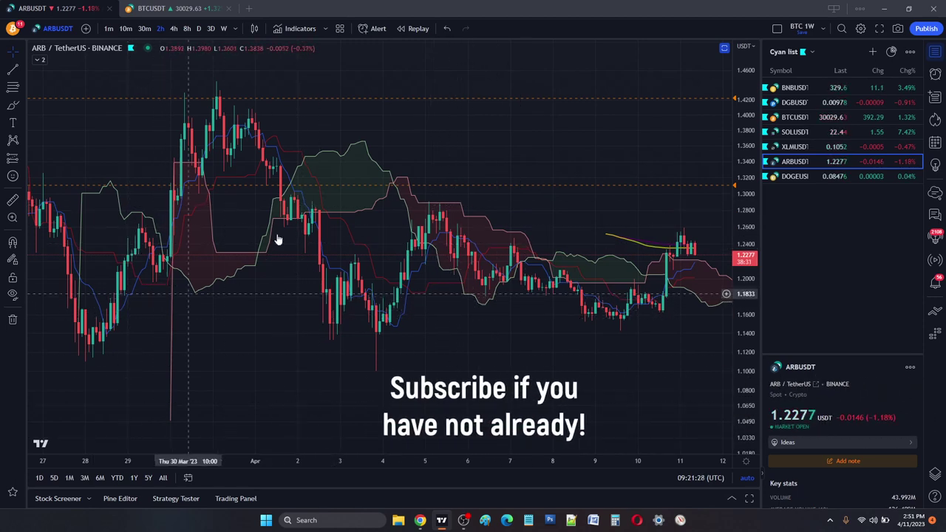
scroll(318, 248, "down", 5)
scroll(374, 253, "up", 5)
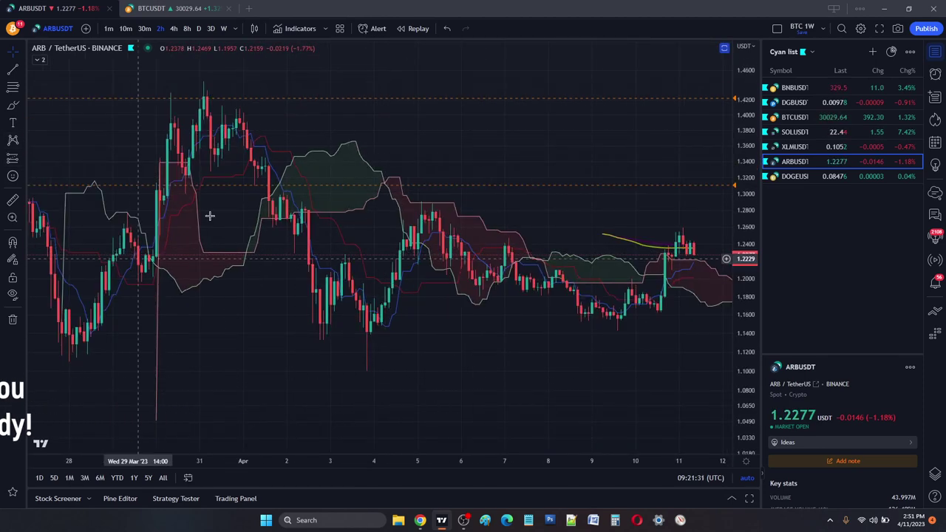
left_click(23, 160)
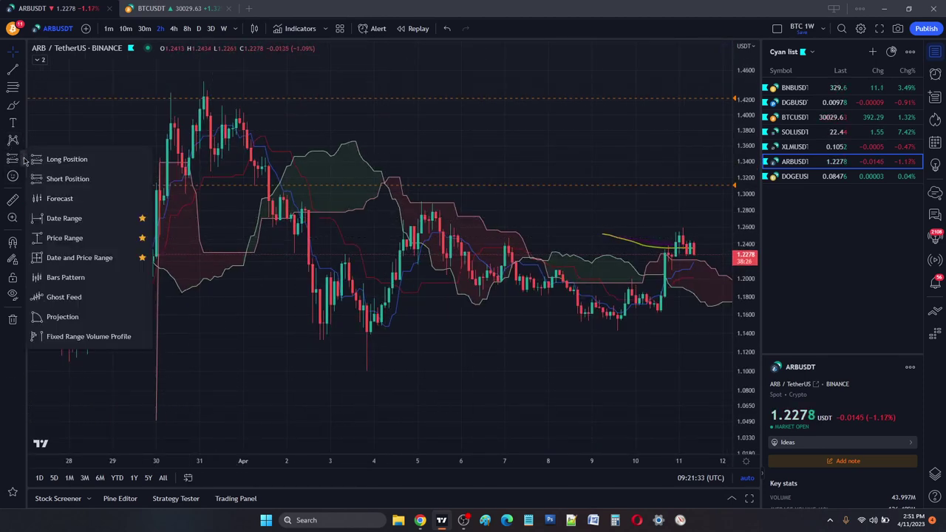
left_click(21, 142)
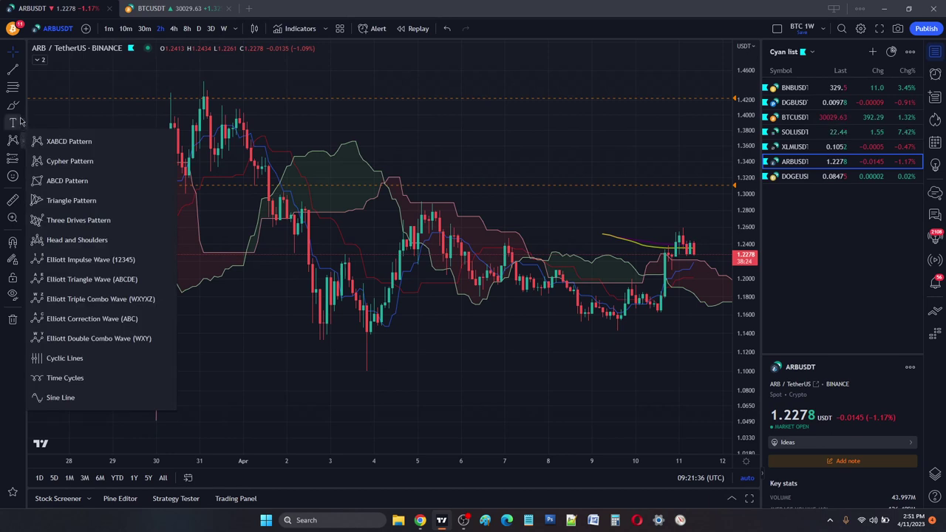
left_click(21, 123)
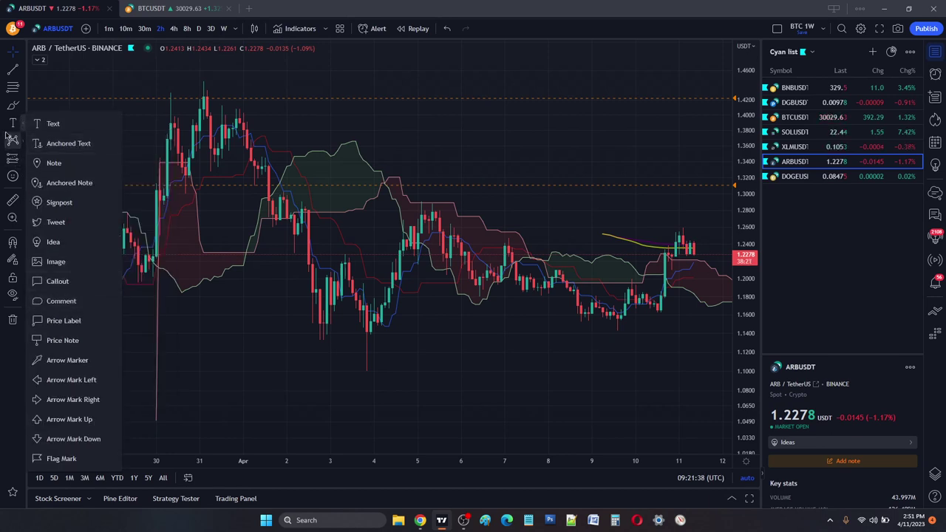
left_click(21, 107)
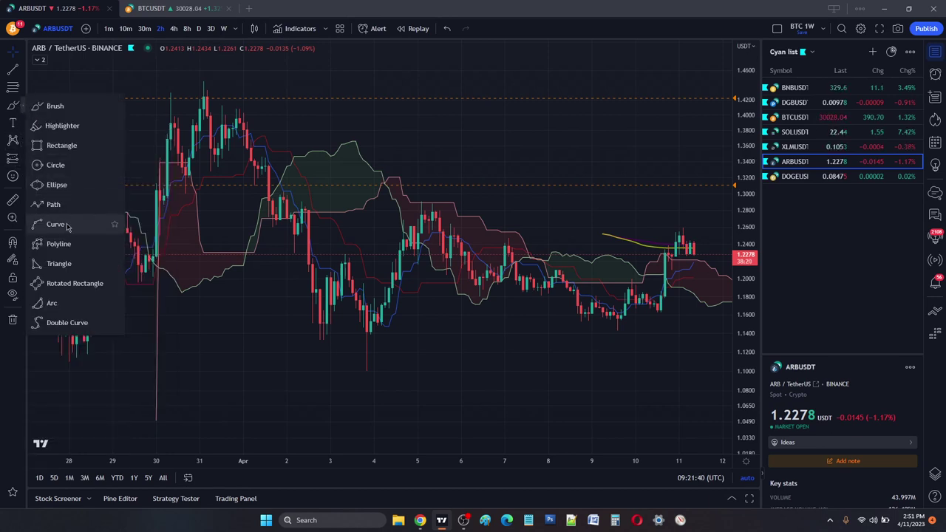
left_click(62, 146)
scroll(385, 200, "down", 5)
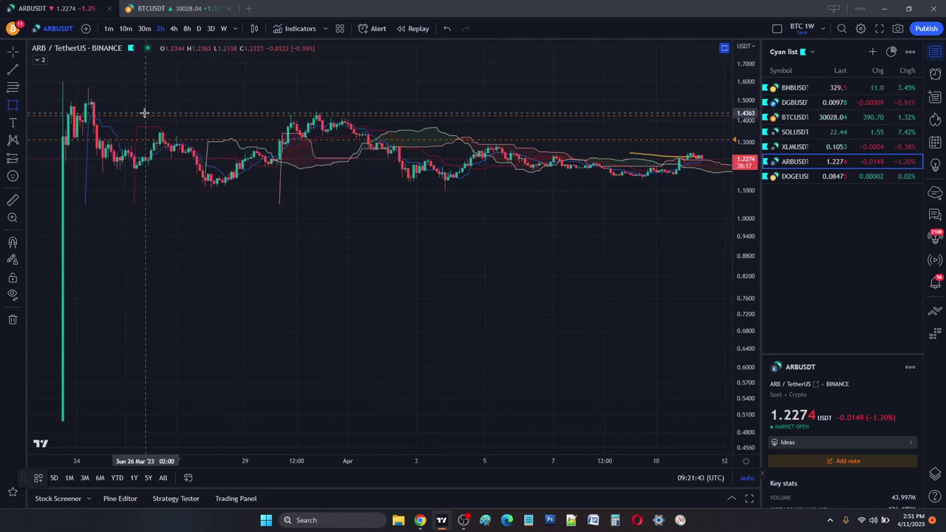
mouse_move(122, 115)
left_mouse_down()
mouse_move(635, 216)
mouse_move(725, 206)
mouse_move(725, 193)
left_mouse_up()
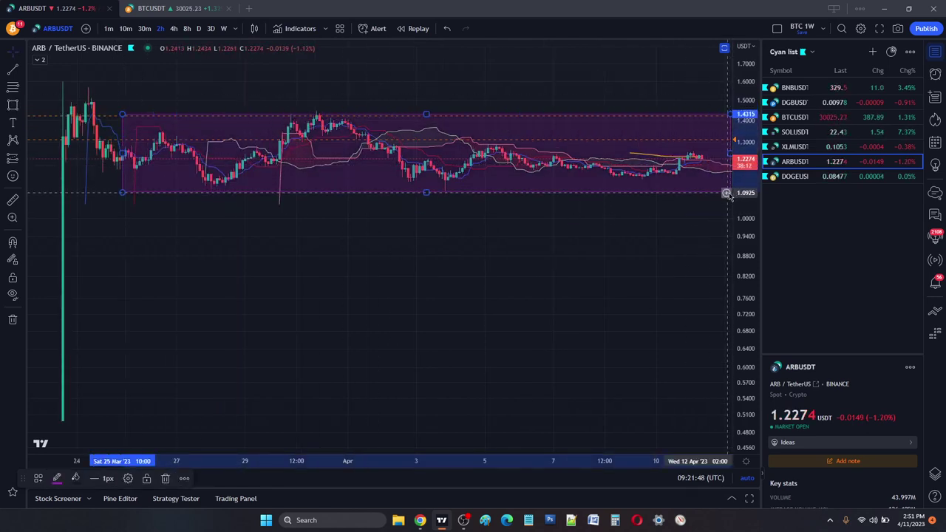
right_click(721, 194)
left_click(473, 104)
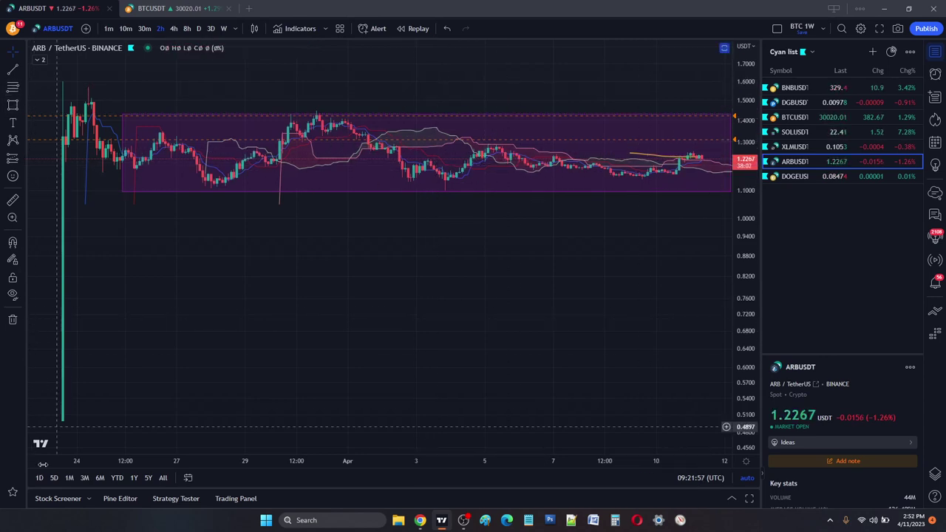
Step: Show the favorite drawing tools and measure the rectangle's height with a Price Range from about 1.096 up to 1.434
left_click(13, 494)
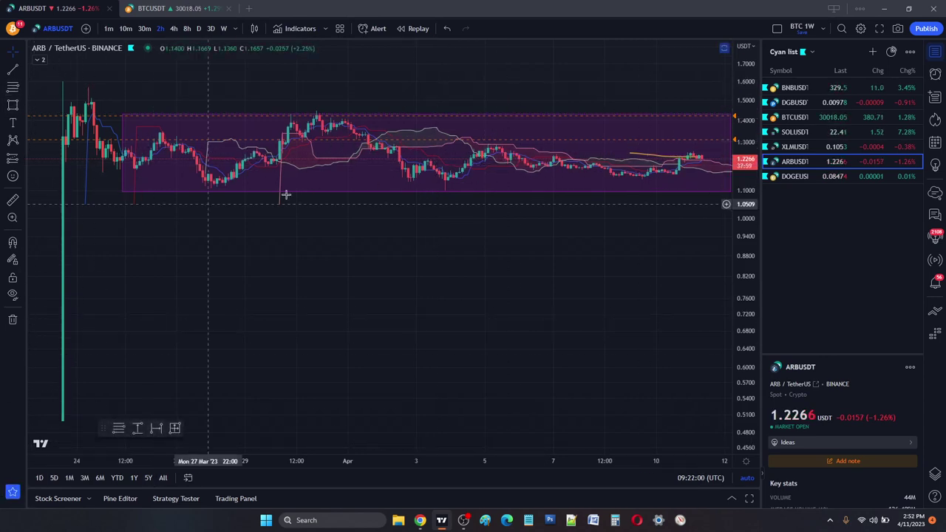
left_click(137, 428)
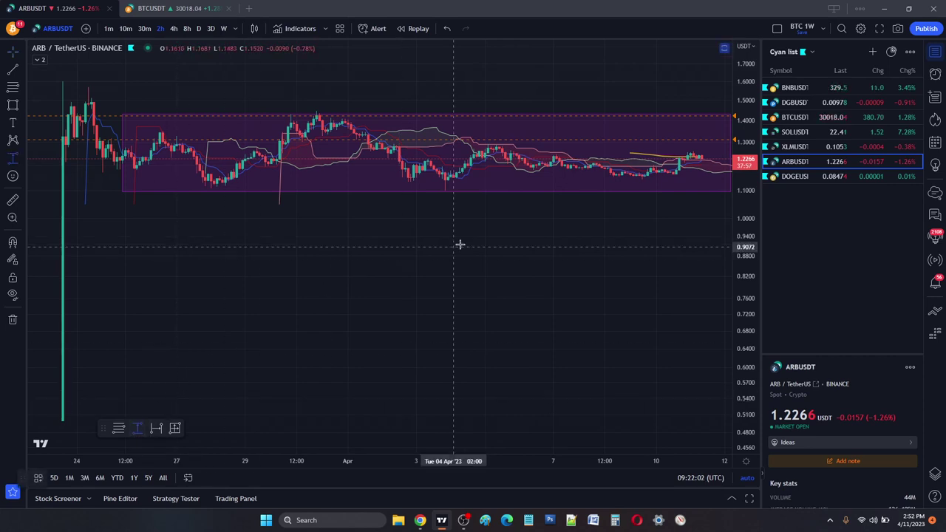
left_click(471, 191)
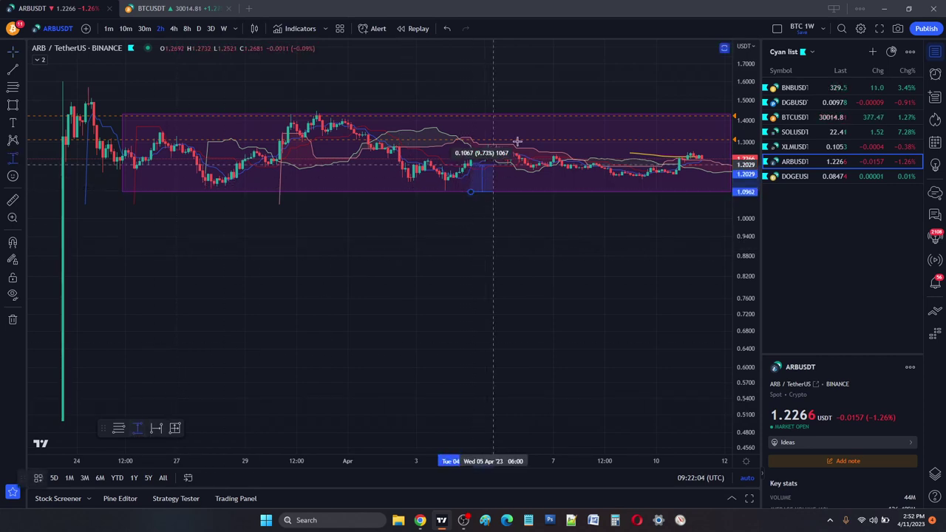
left_click(551, 114)
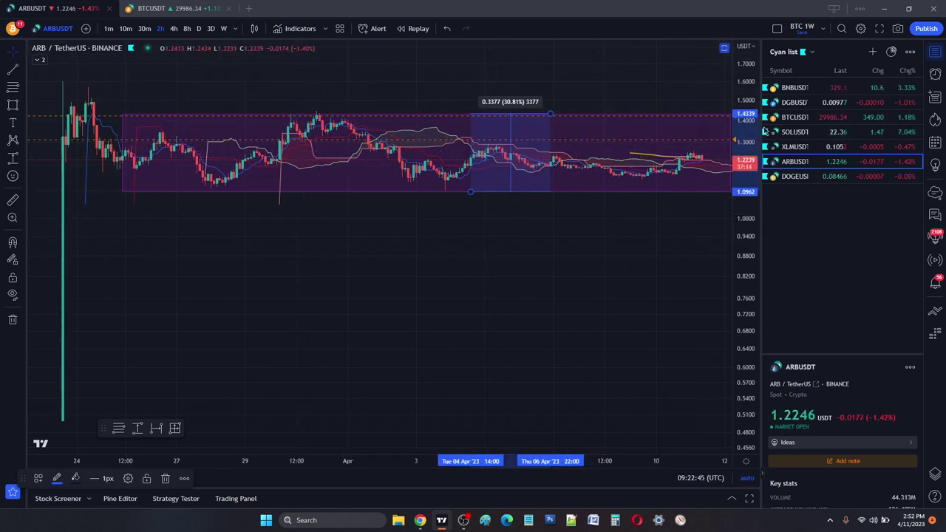
Step: Examine recent price action on the weekly BTCUSDT chart and return to the ARBUSDT chart
left_click(152, 8)
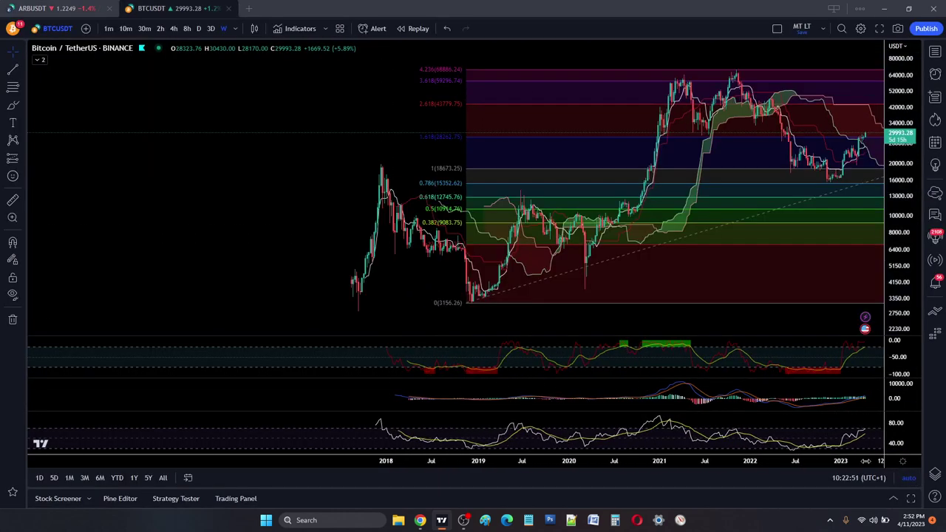
scroll(644, 185, "up", 5)
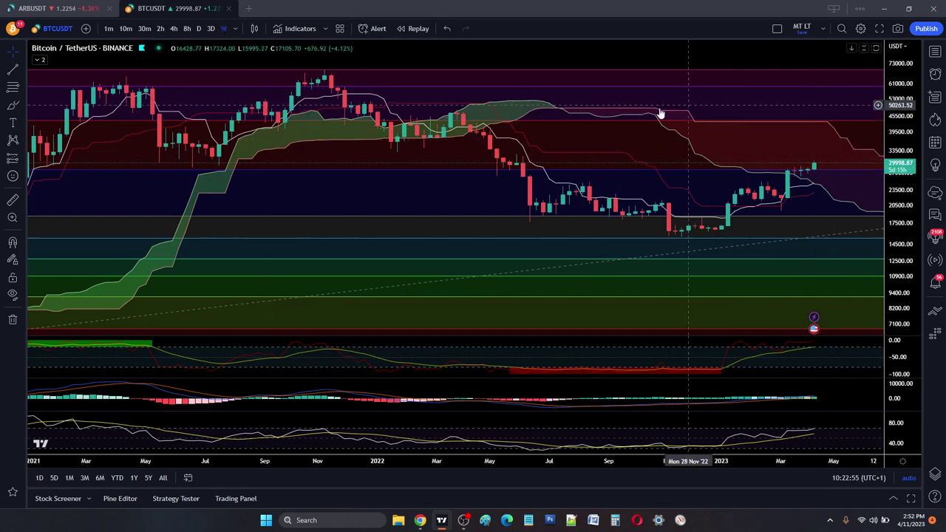
left_click(52, 8)
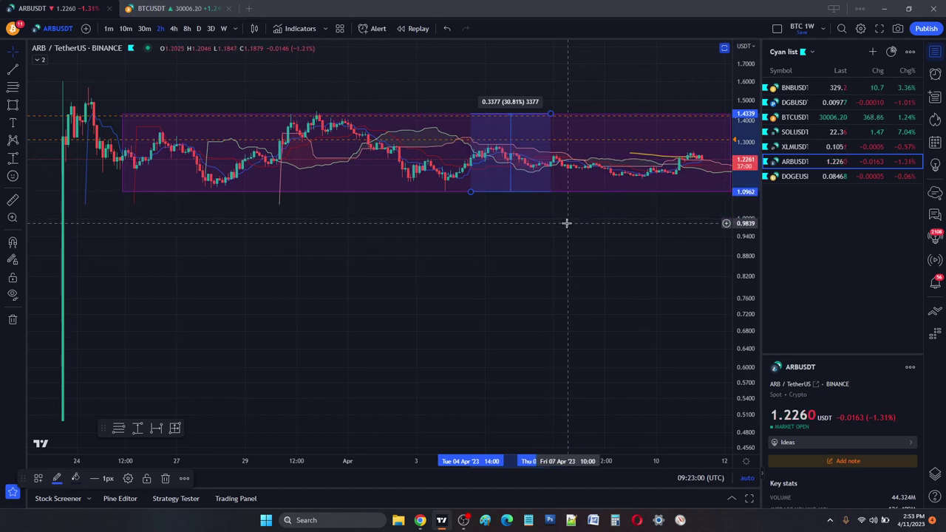
Step: Switch to Chrome and examine Arbitrum's circulating and total supply on its CoinMarketCap overview page
key("alt+Tab")
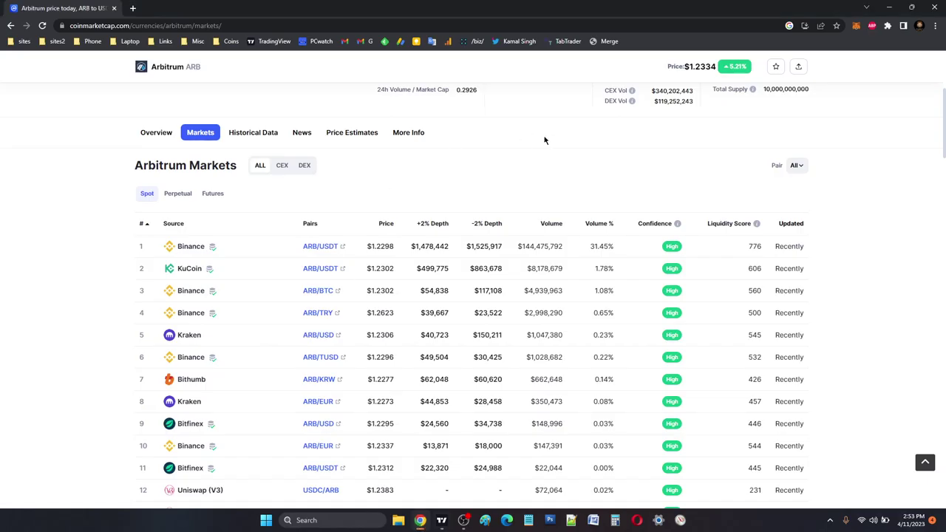
left_click(154, 133)
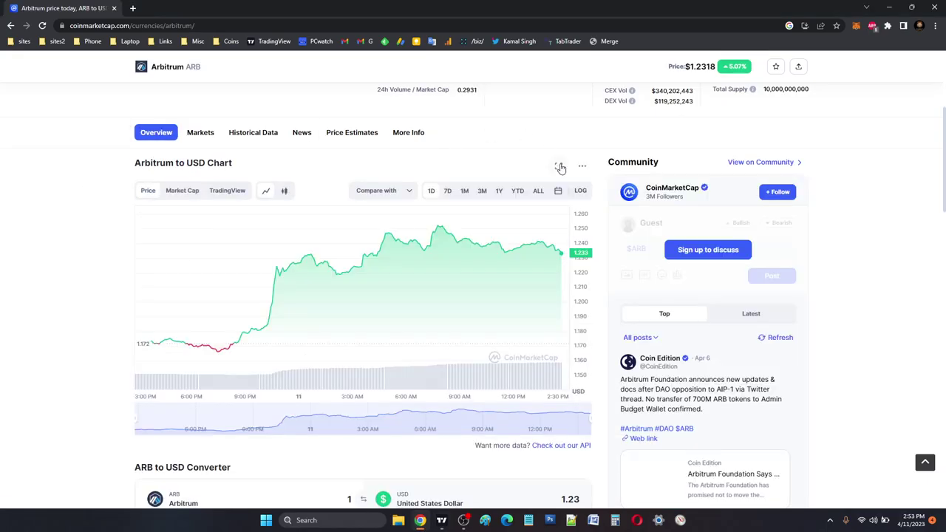
scroll(655, 180, "up", 5)
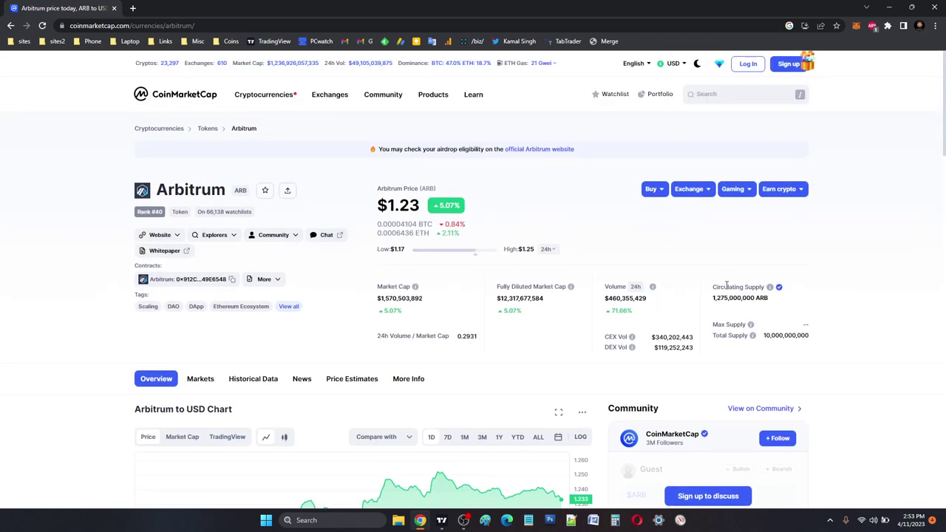
left_click_drag(730, 298, 759, 299)
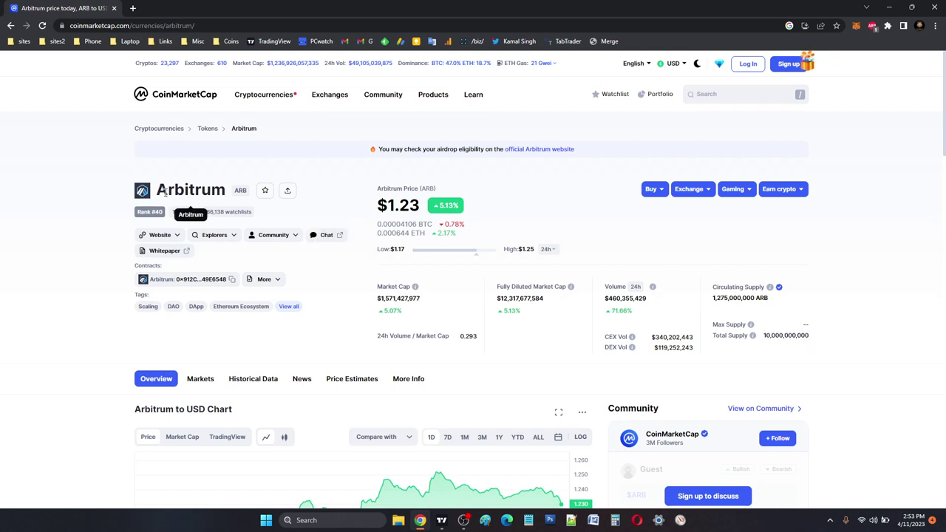
left_click_drag(157, 190, 223, 192)
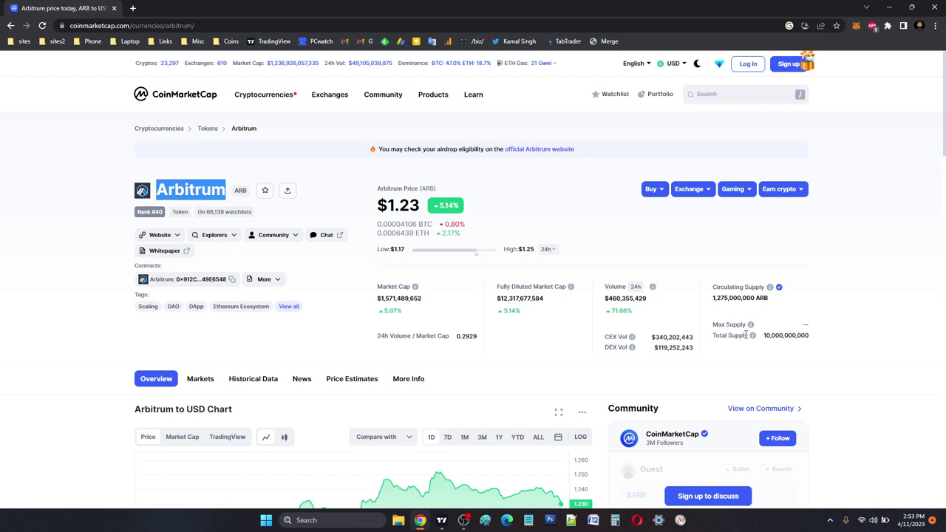
left_click_drag(769, 335, 791, 335)
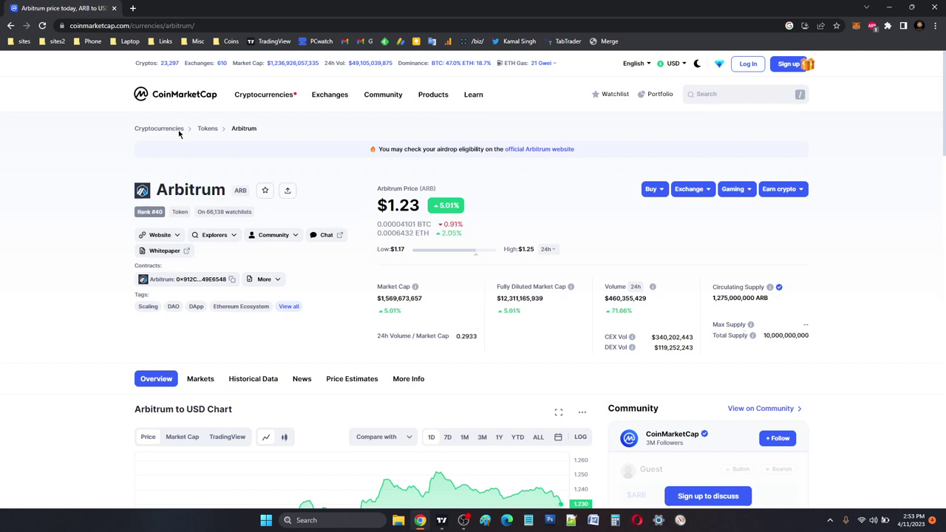
Step: Switch back to TradingView and take a closer look at ARBUSDT's recent candles inside the marked range
left_click(444, 523)
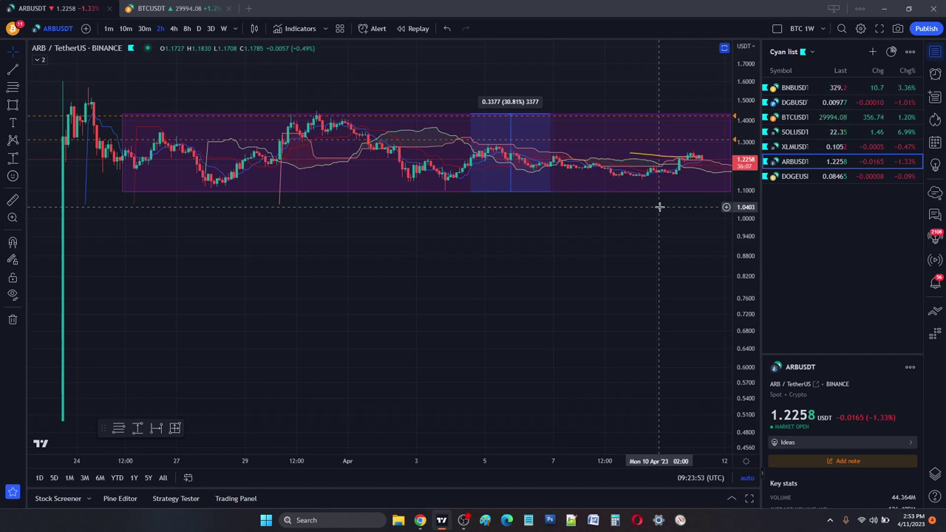
scroll(659, 207, "up", 3)
scroll(659, 207, "down", 1)
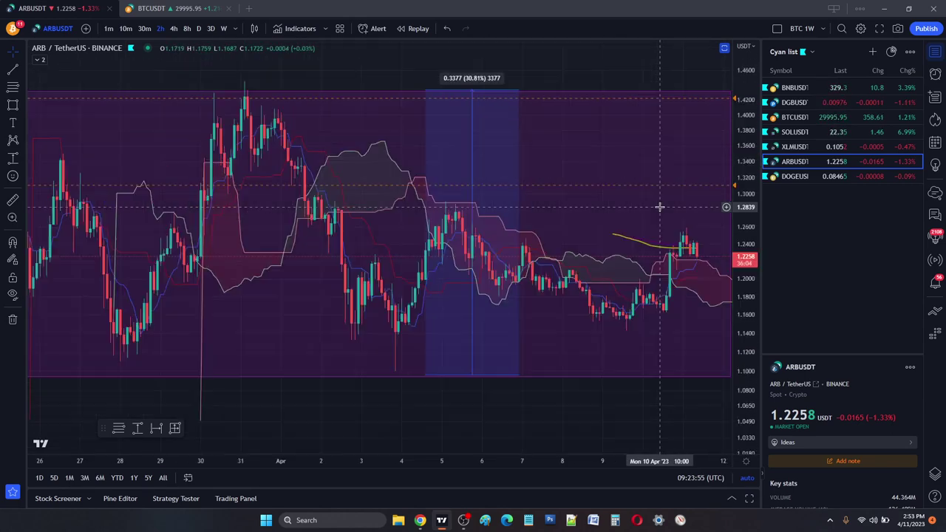
Step: Remove all drawings from the ARBUSDT chart
scroll(659, 207, "up", 1)
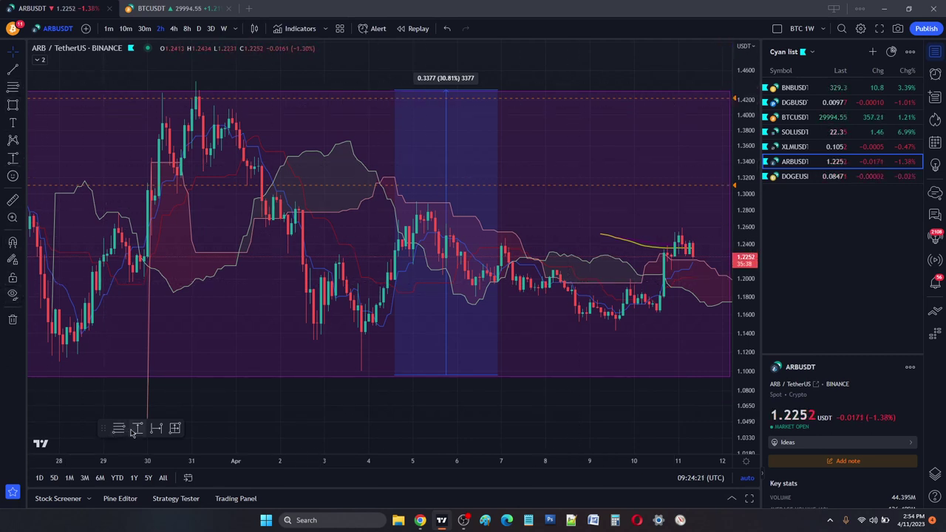
right_click(313, 383)
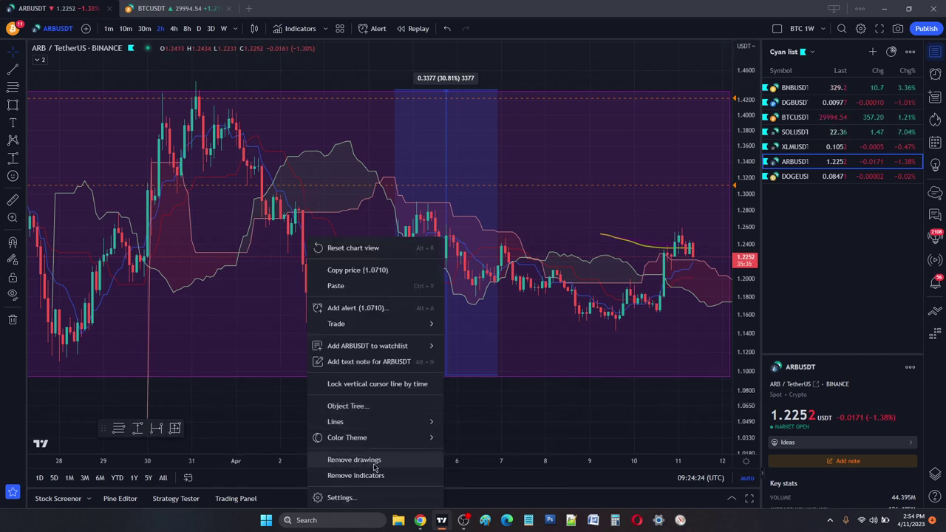
left_click(348, 458)
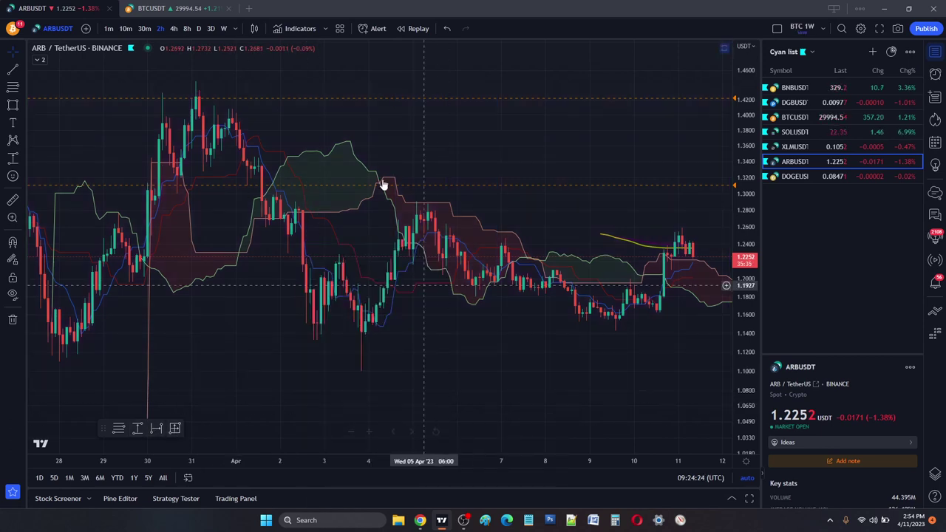
Step: Draw a Fib Retracement on ARBUSDT from about 1.4444 on 1 April down to about 1.1002 on 6 April
left_click(12, 88)
scroll(374, 80, "down", 5)
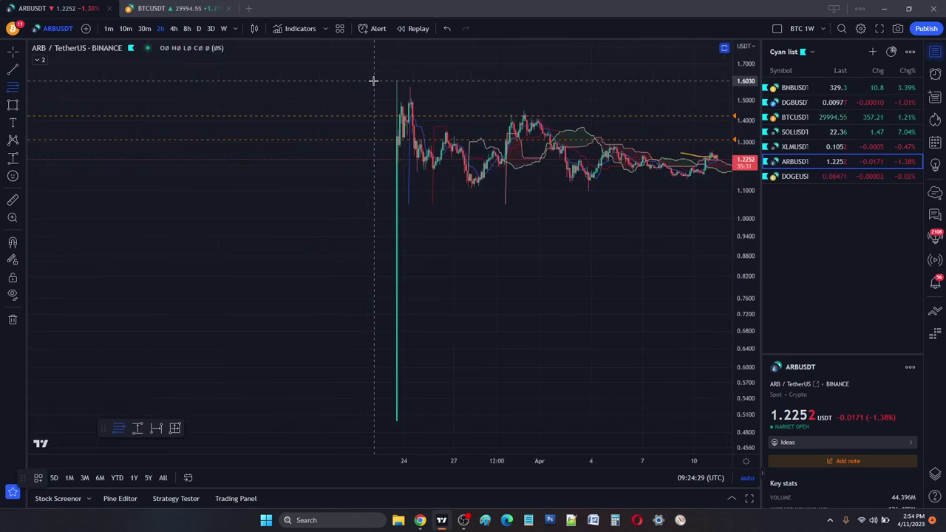
scroll(374, 80, "up", 3)
scroll(408, 110, "up", 3)
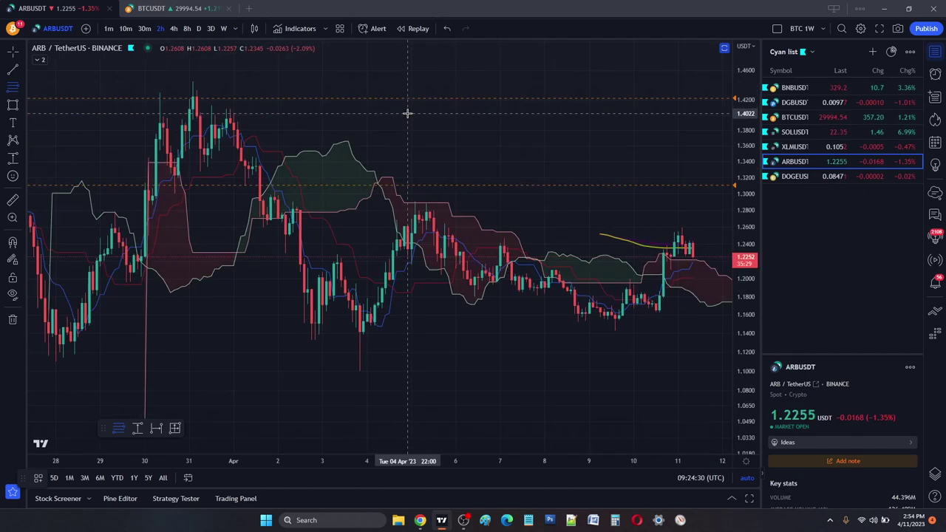
left_click(192, 82)
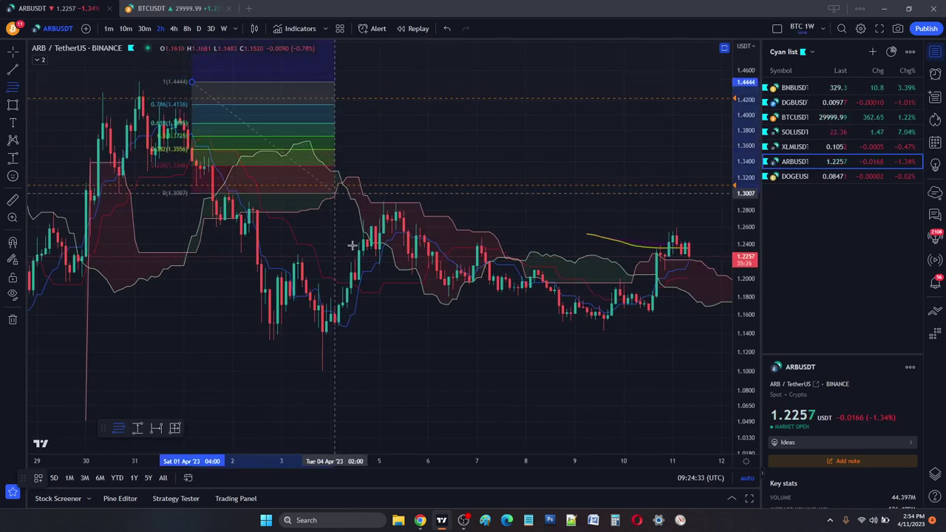
left_click(474, 371)
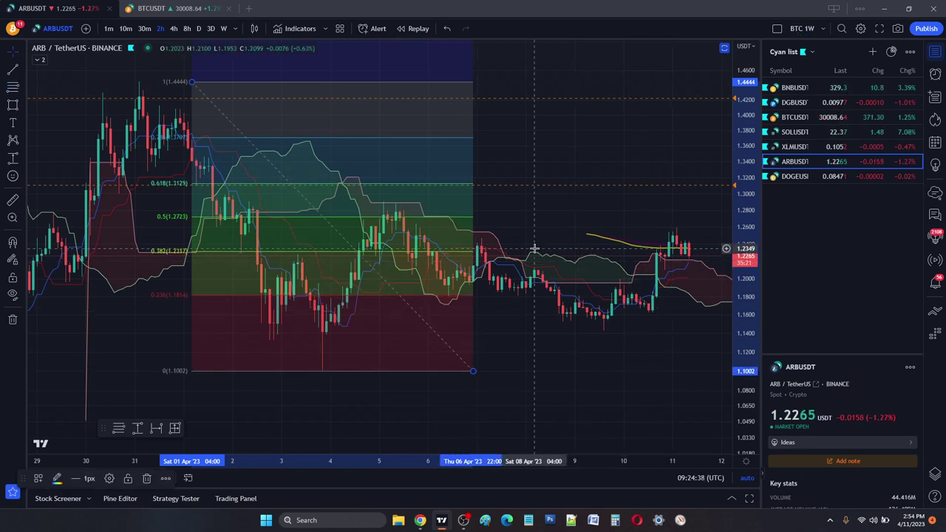
Step: Circle the retracement's 0.5 level label and the price areas near 1.31, 1.37 and 1.42 beside the latest candles with the Brush
scroll(582, 177, "down", 5)
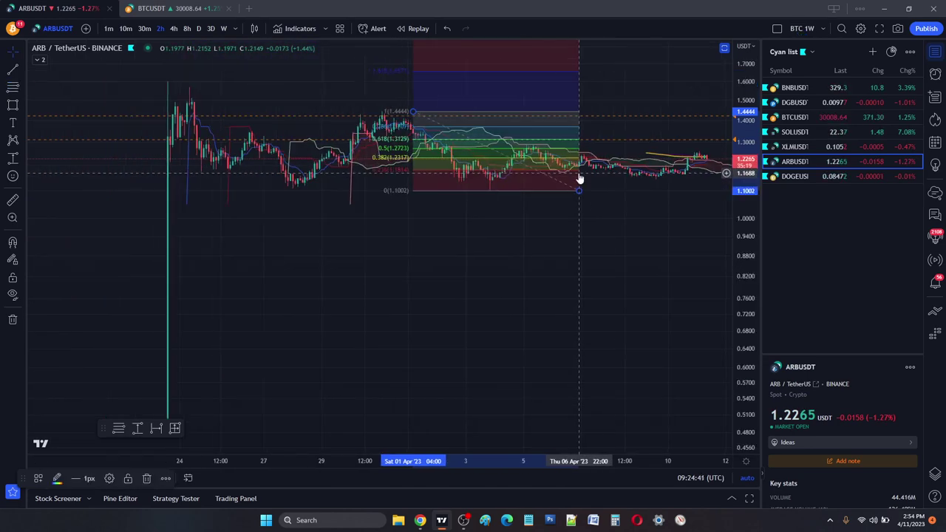
scroll(571, 175, "up", 3)
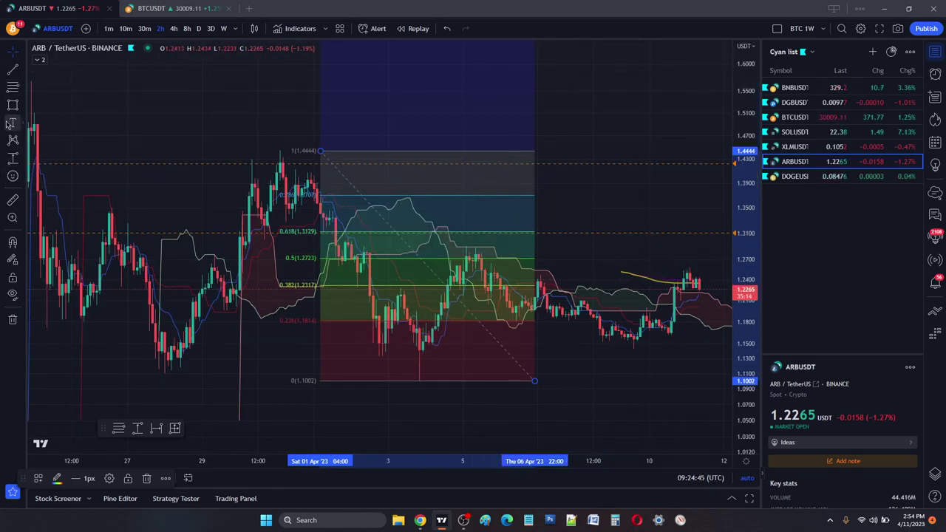
left_click(22, 105)
left_click(49, 103)
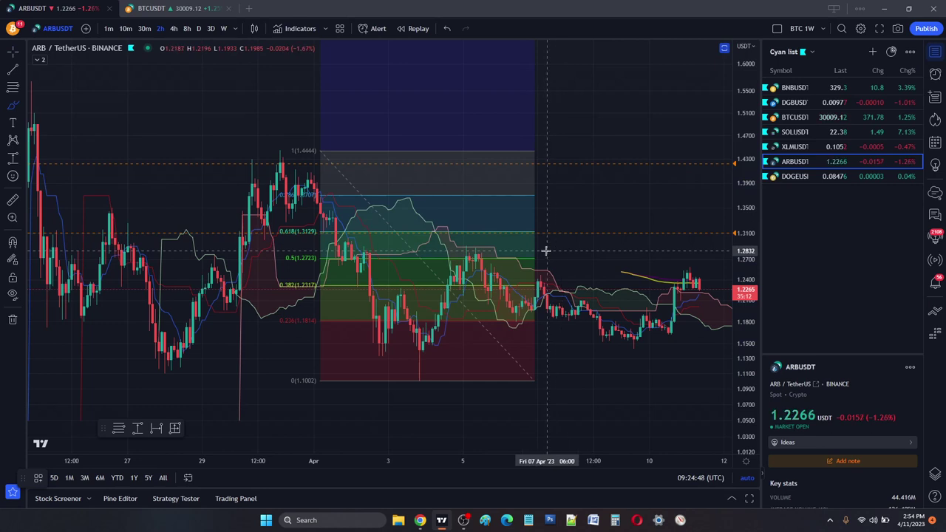
mouse_move(311, 246)
left_mouse_down()
mouse_move(318, 259)
mouse_move(290, 271)
mouse_move(302, 246)
left_mouse_up()
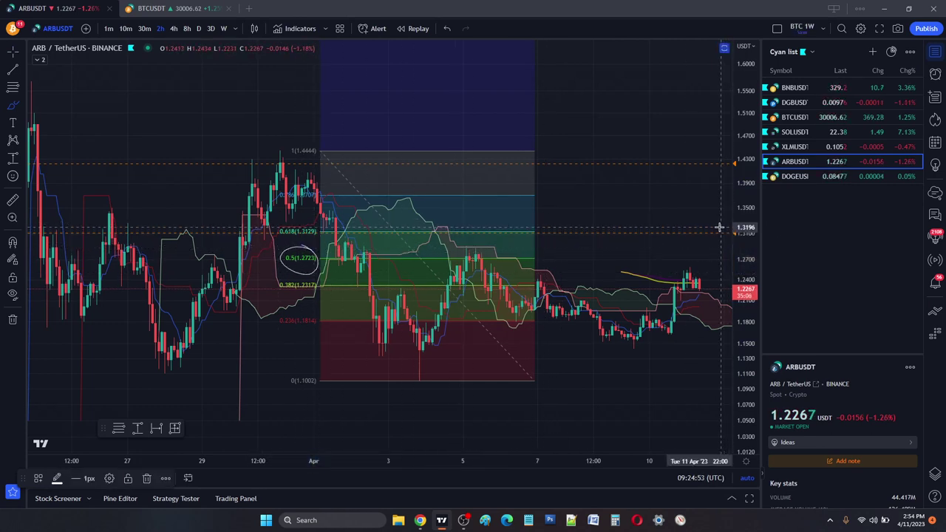
mouse_move(708, 224)
left_mouse_down()
mouse_move(728, 248)
mouse_move(706, 234)
left_mouse_up()
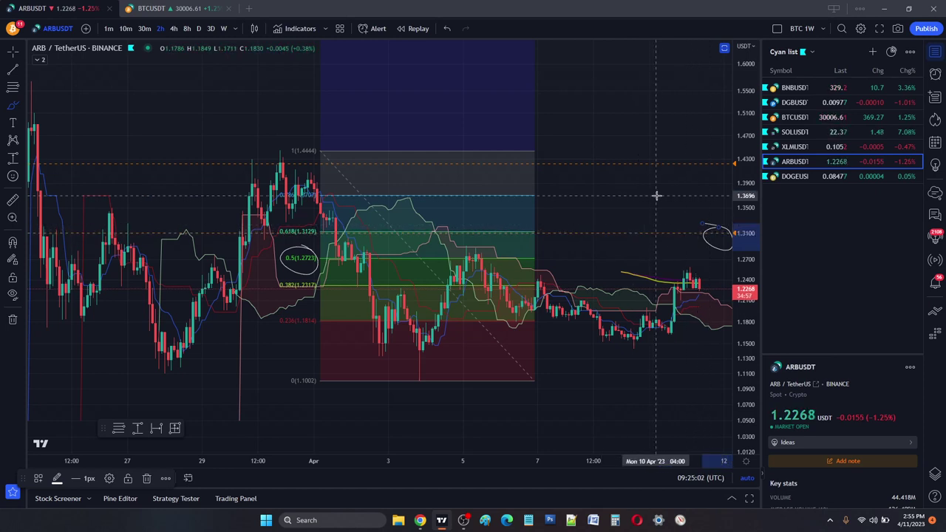
left_click_drag(703, 194, 722, 192)
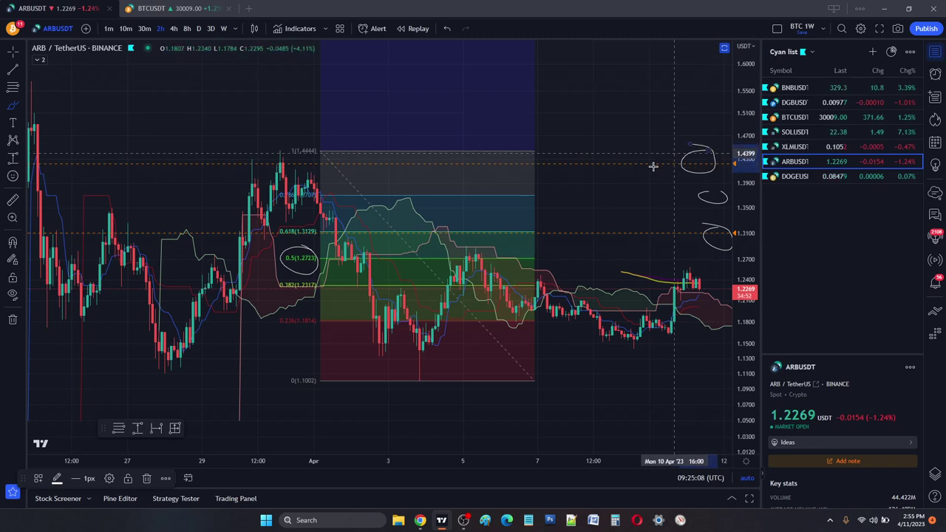
Step: Examine the chart above the circled price areas up to the retracement's 1.618 extension level
scroll(643, 155, "down", 3)
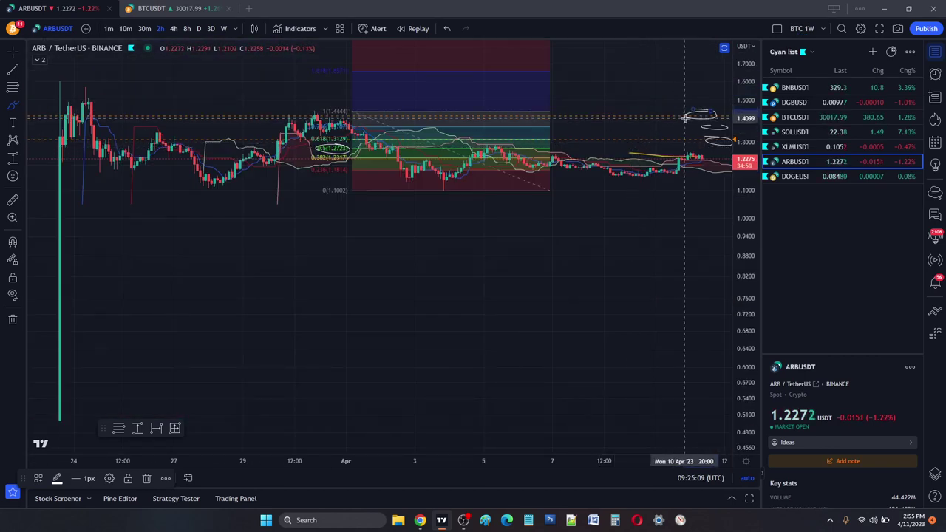
scroll(588, 210, "up", 2)
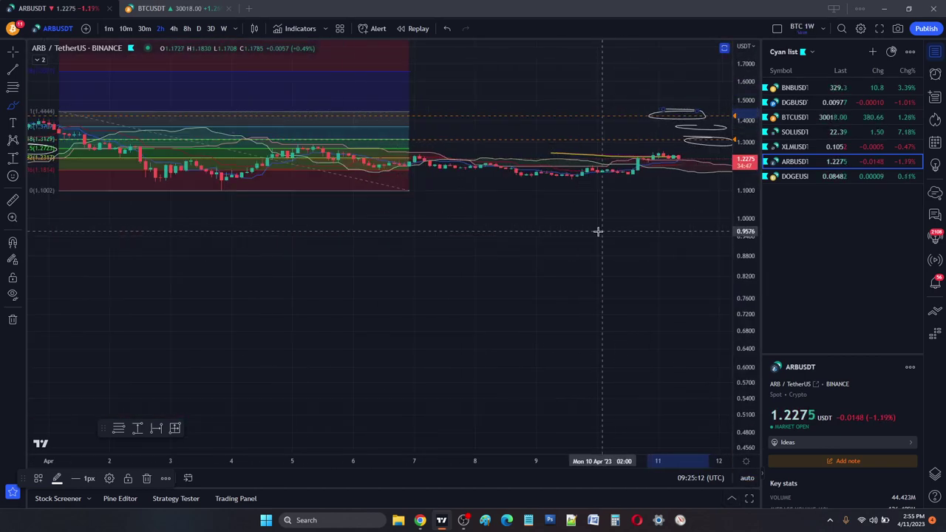
scroll(651, 292, "down", 2)
left_click(748, 478)
scroll(578, 150, "up", 2)
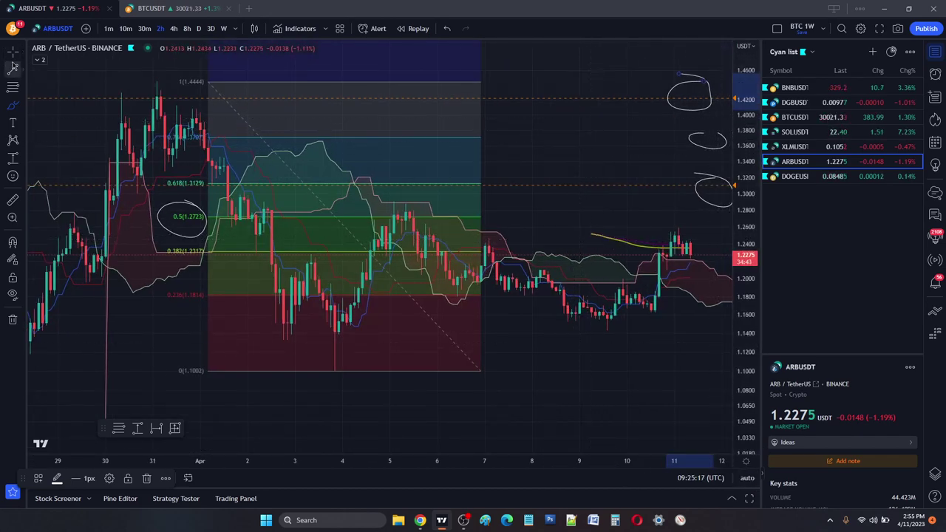
mouse_move(561, 143)
left_mouse_down()
mouse_move(568, 189)
mouse_move(520, 266)
left_mouse_up()
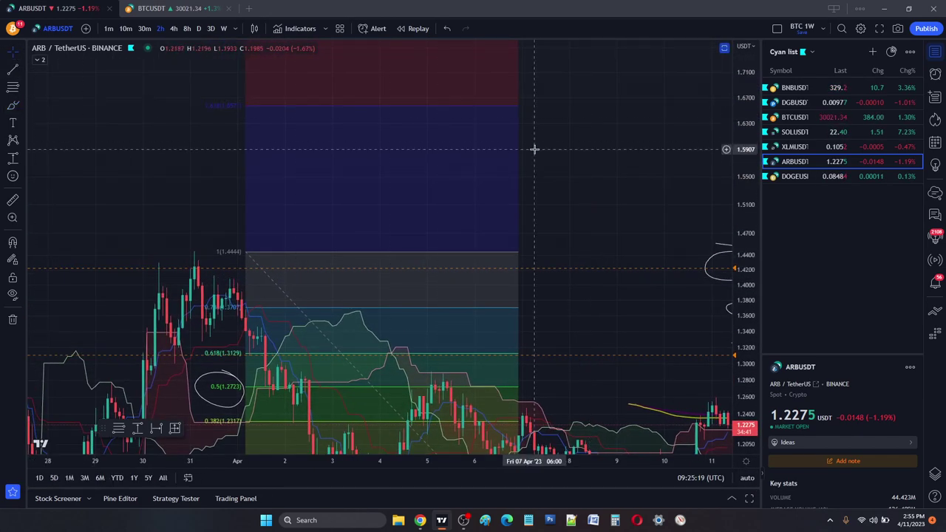
left_click_drag(534, 148, 552, 184)
left_click(13, 86)
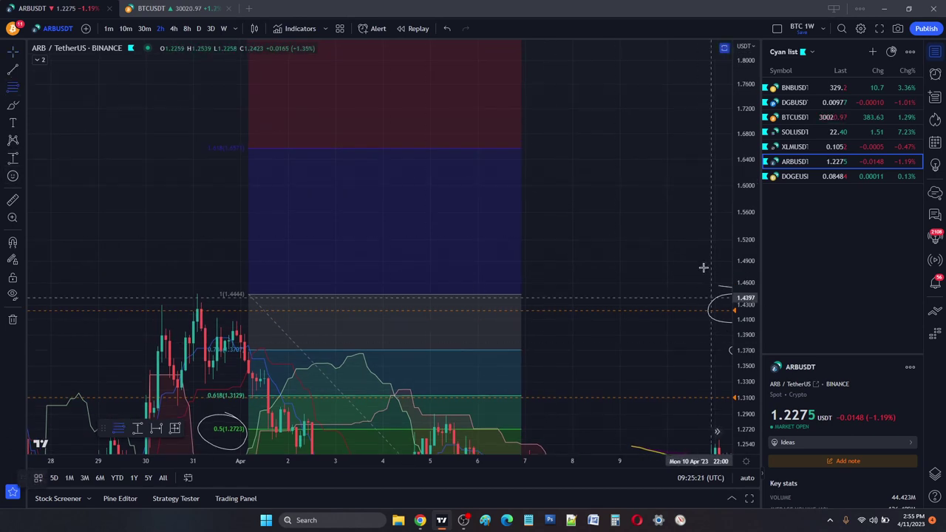
left_click(698, 147)
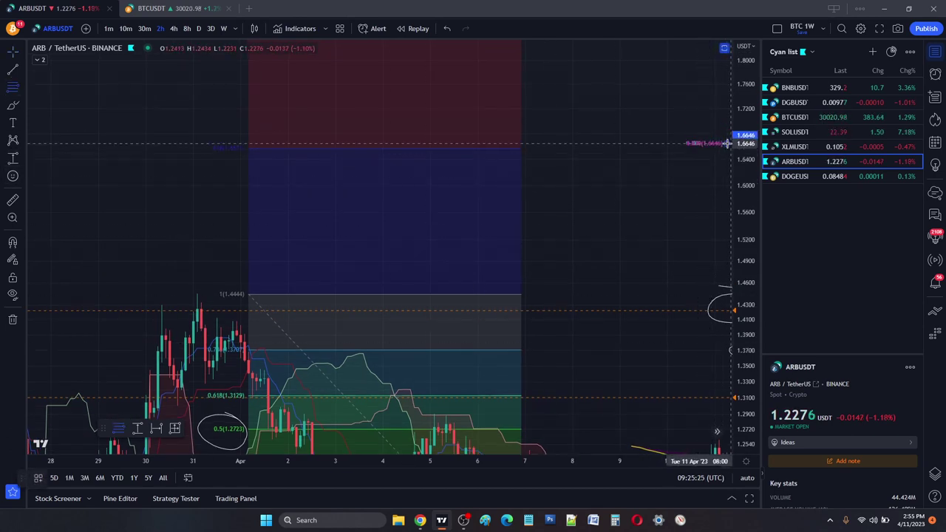
left_click(718, 161)
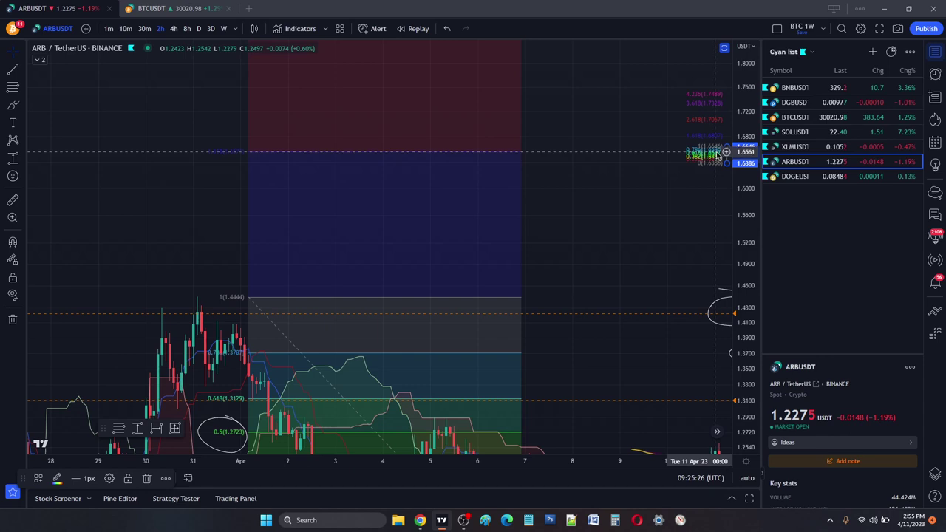
right_click(717, 156)
left_click(769, 304)
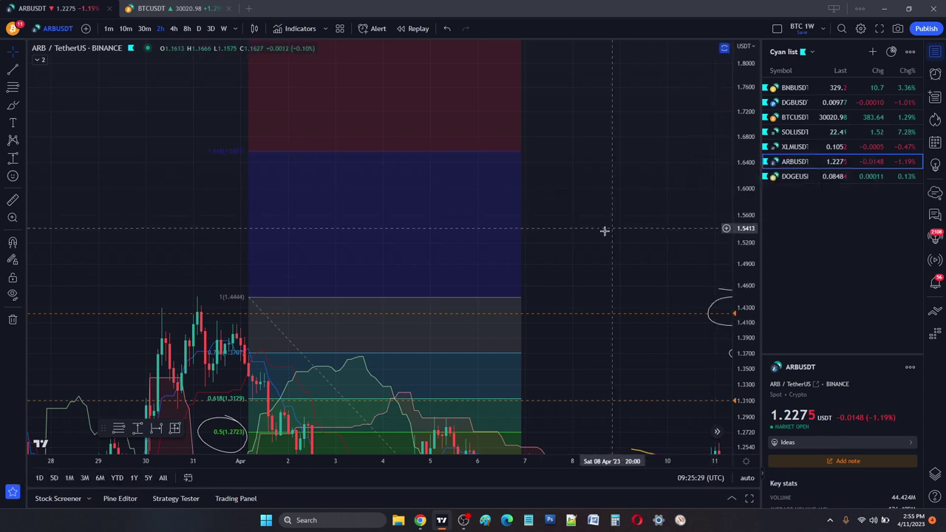
Step: Move the Fib Retracement's upper anchor from the 1 April high down to about 1.3155 on 31 March
scroll(321, 178, "down", 5)
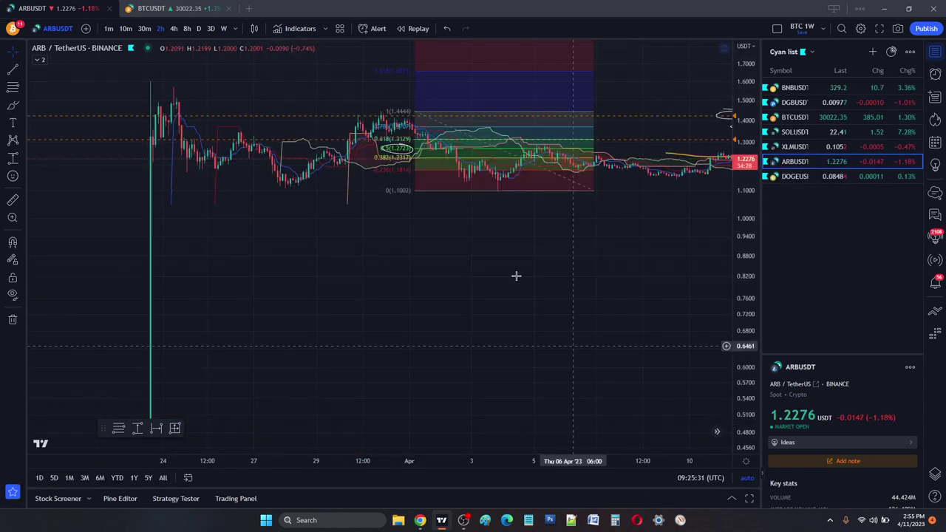
left_click(416, 115)
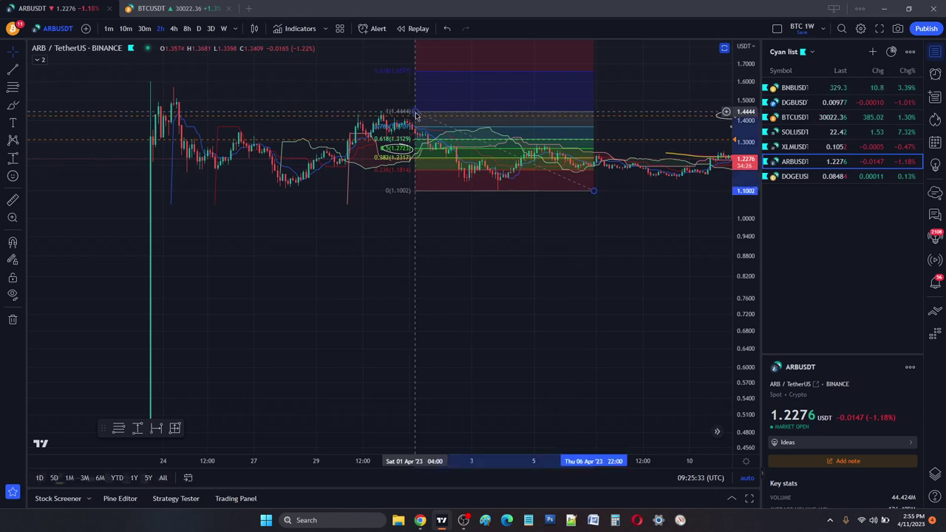
mouse_move(417, 115)
left_mouse_down()
mouse_move(417, 142)
mouse_move(383, 143)
mouse_move(381, 158)
mouse_move(383, 140)
left_mouse_up()
left_click(674, 249)
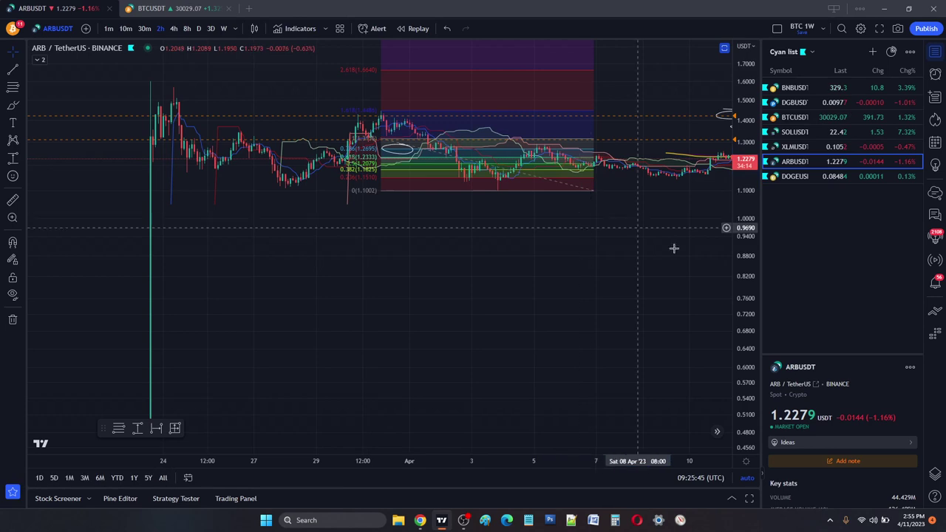
Step: Examine the retracement's 1.618 to 4.236 extension levels, then restore automatic price scaling and return to the recent candles
left_click(749, 479)
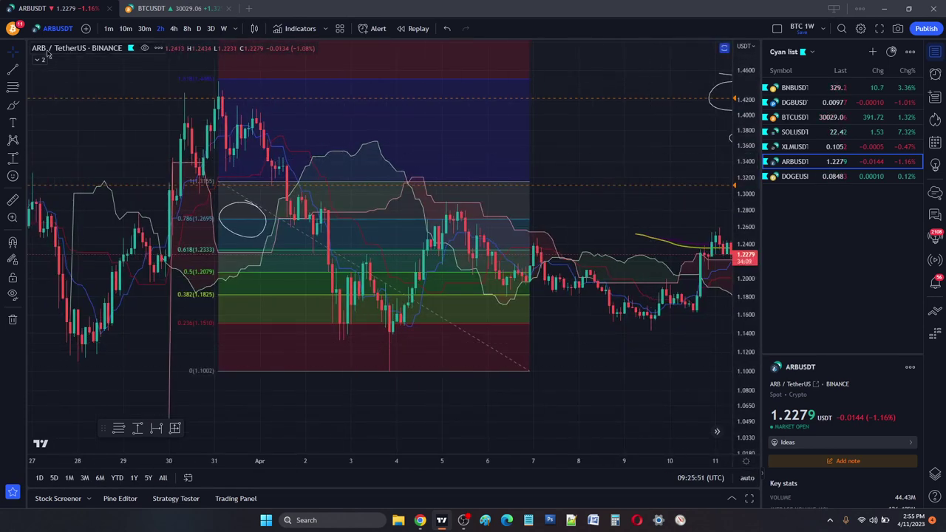
left_click_drag(626, 133, 634, 281)
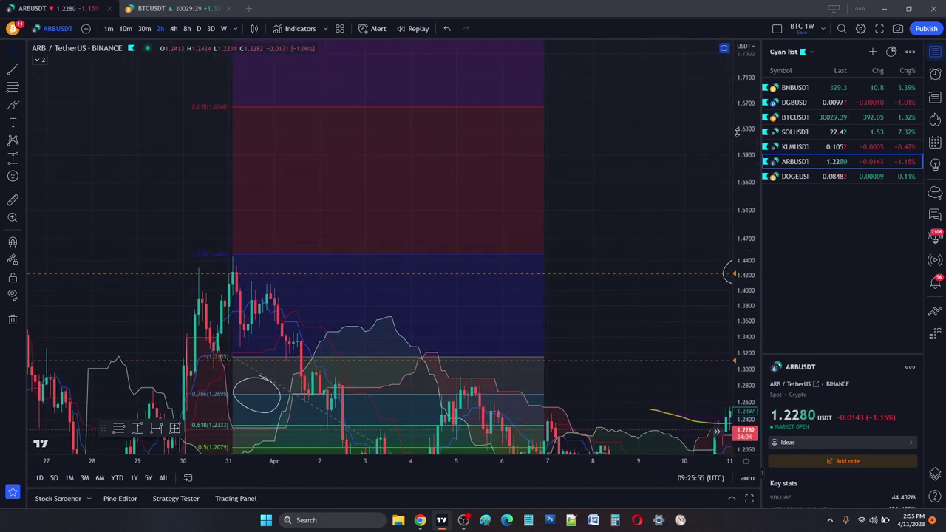
left_click_drag(703, 107, 699, 293)
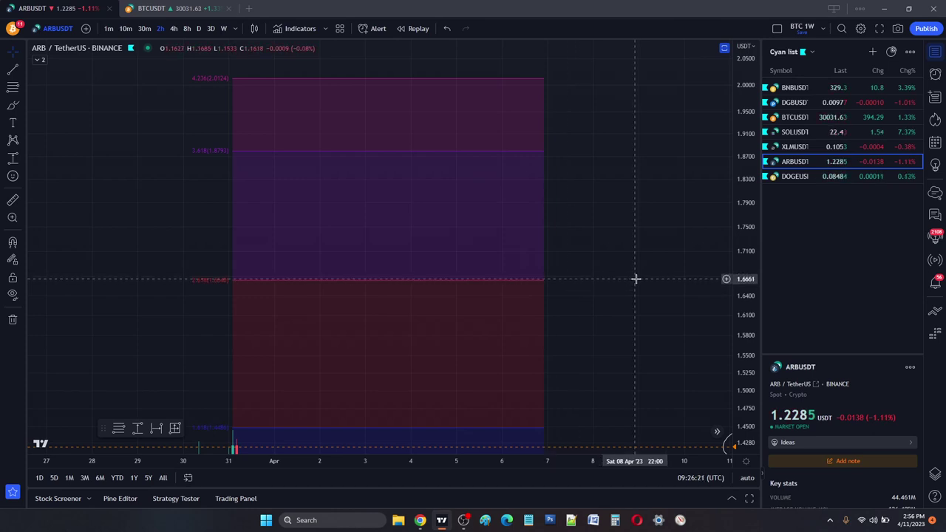
scroll(653, 287, "down", 5)
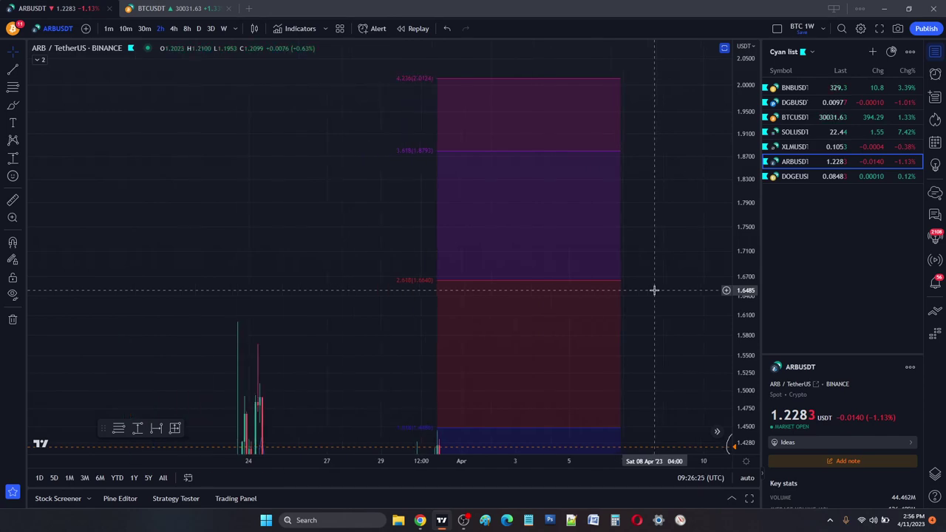
left_click(748, 478)
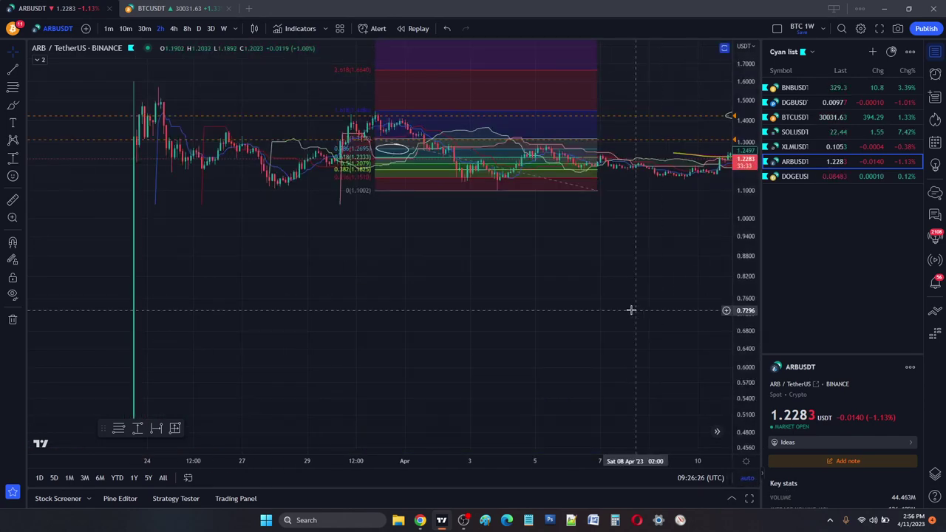
scroll(577, 267, "up", 3)
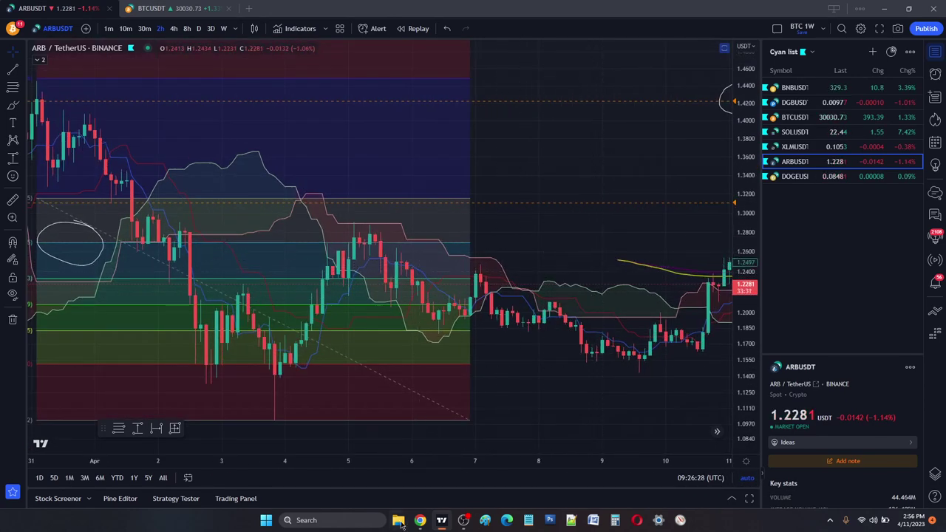
Step: Switch to Chrome and examine Arbitrum's circulating supply and market cap on CoinMarketCap
left_click(420, 520)
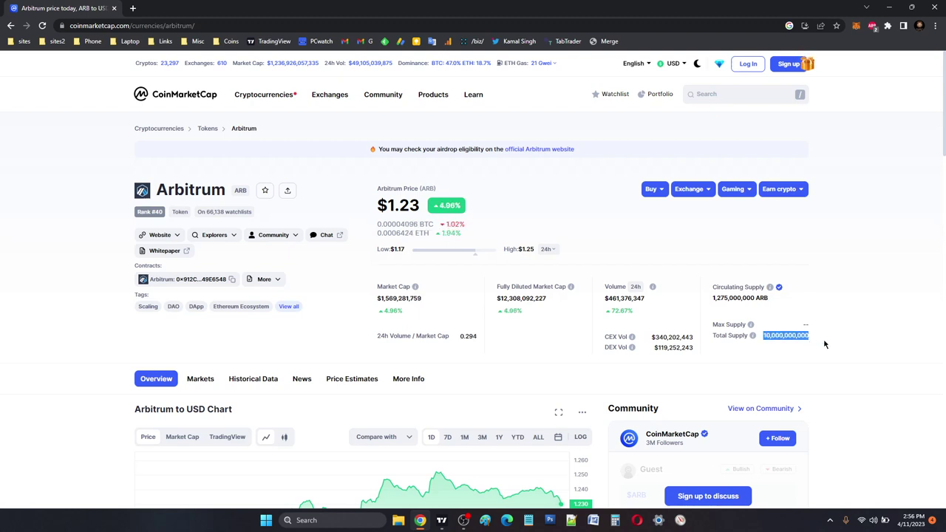
double_click(715, 298)
left_click(791, 304)
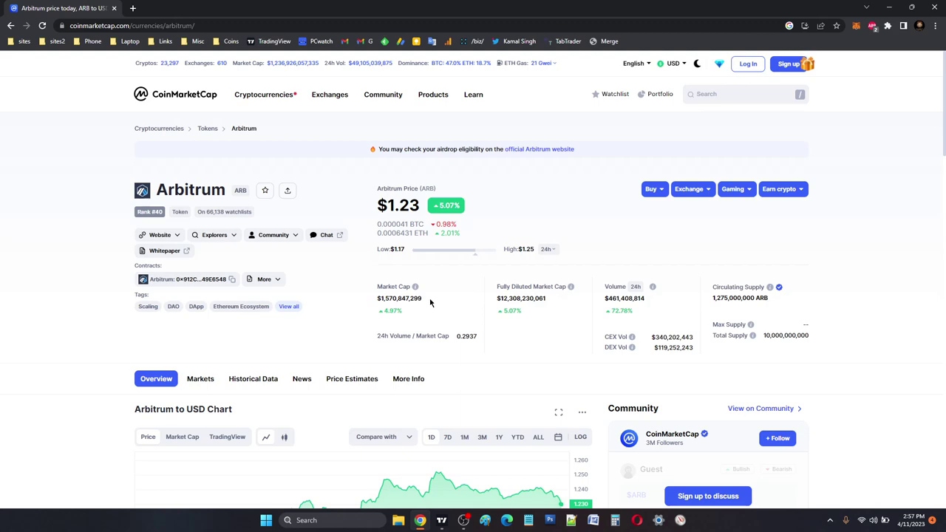
Step: Set the Arbitrum to USD chart to the ALL range and review the token's price, volume and supply figures
scroll(432, 301, "down", 4)
scroll(437, 300, "up", 2)
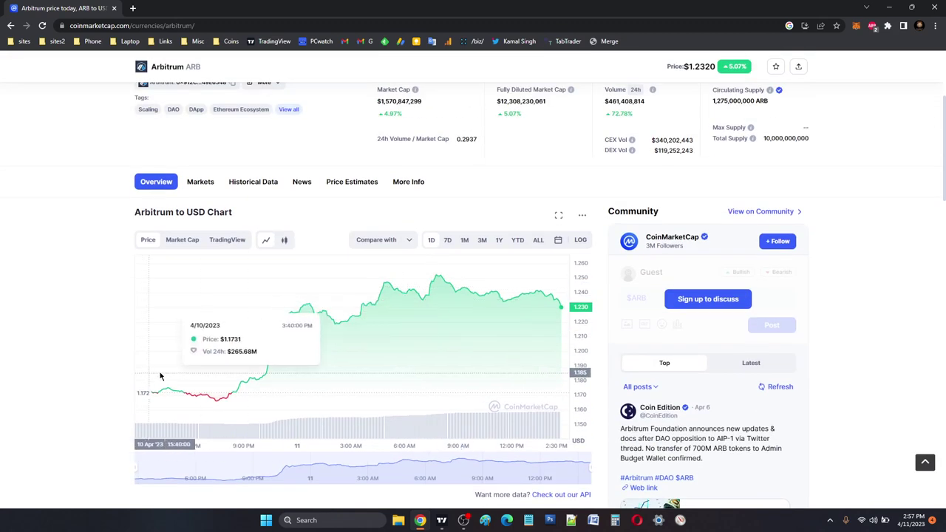
left_click(537, 247)
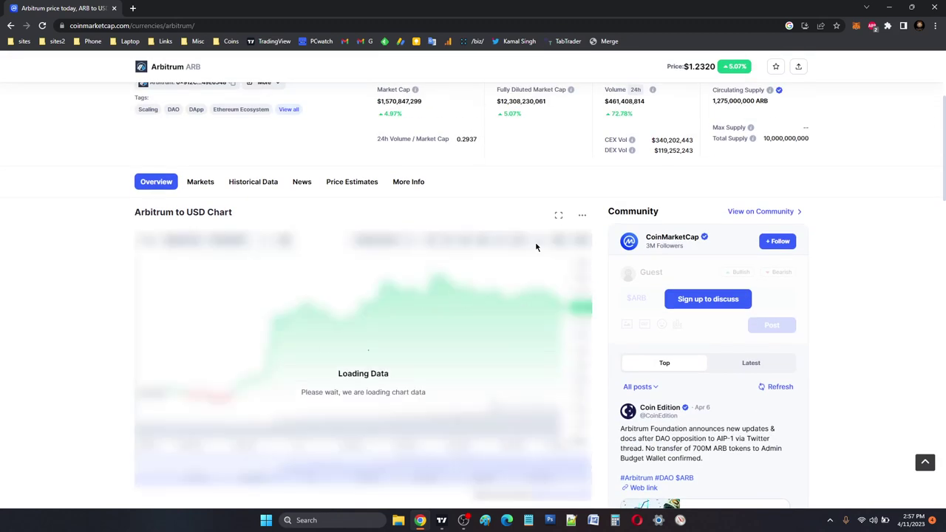
scroll(279, 276, "up", 3)
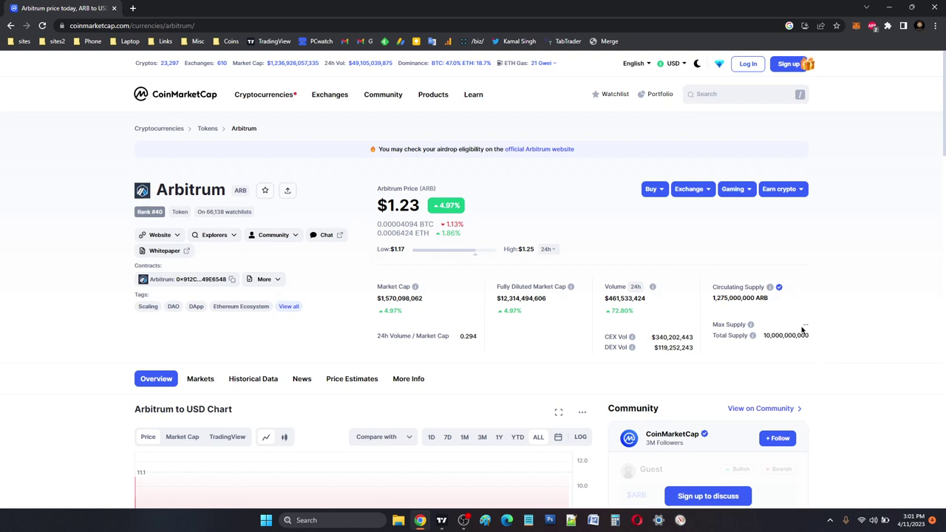
double_click(221, 190)
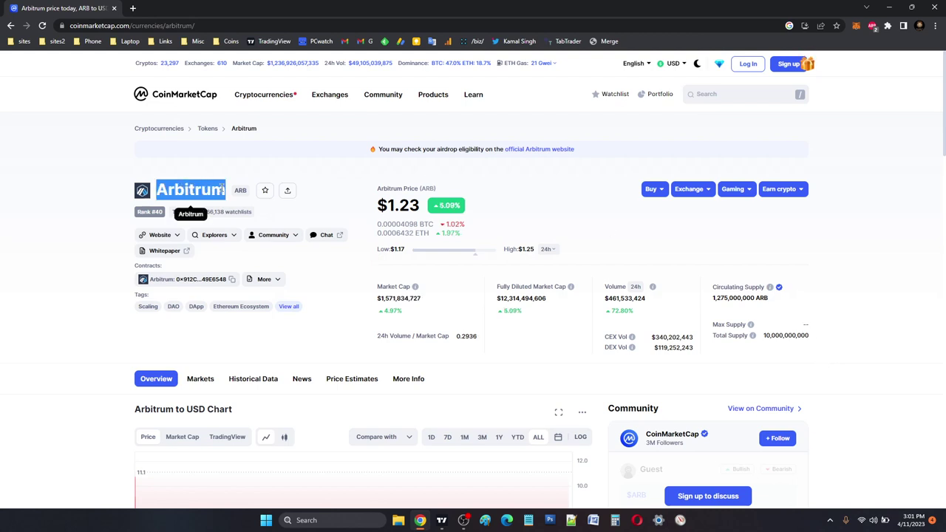
left_click(400, 208)
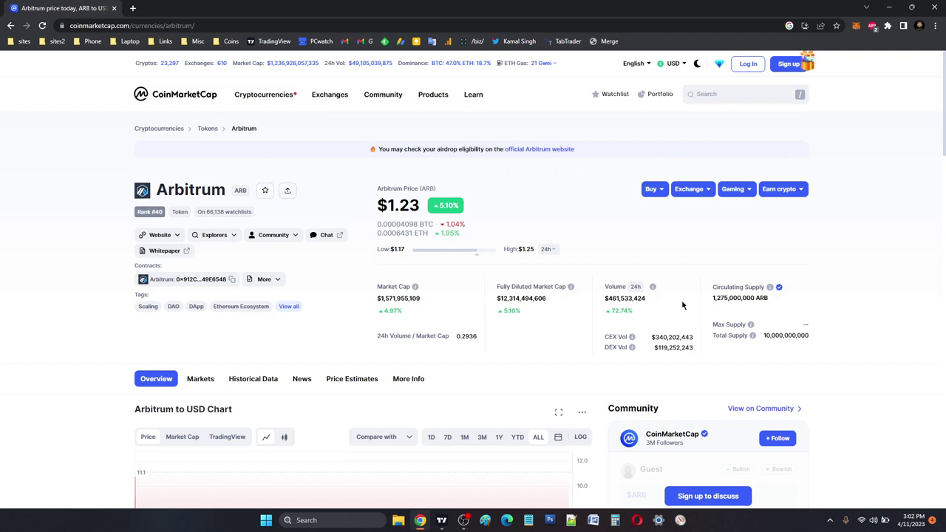
Step: Switch back to TradingView and examine ARBUSDT's latest candles together with the circled price areas
left_click(442, 520)
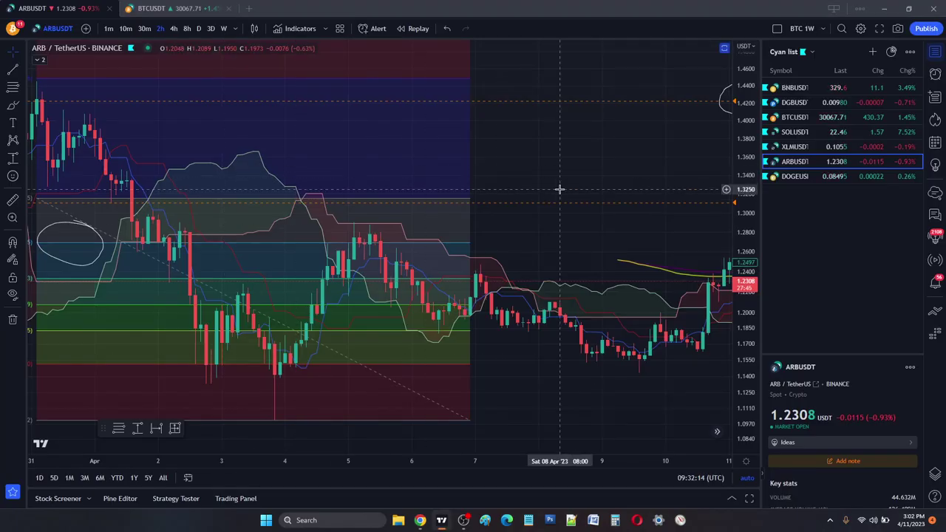
left_click_drag(671, 240, 439, 215)
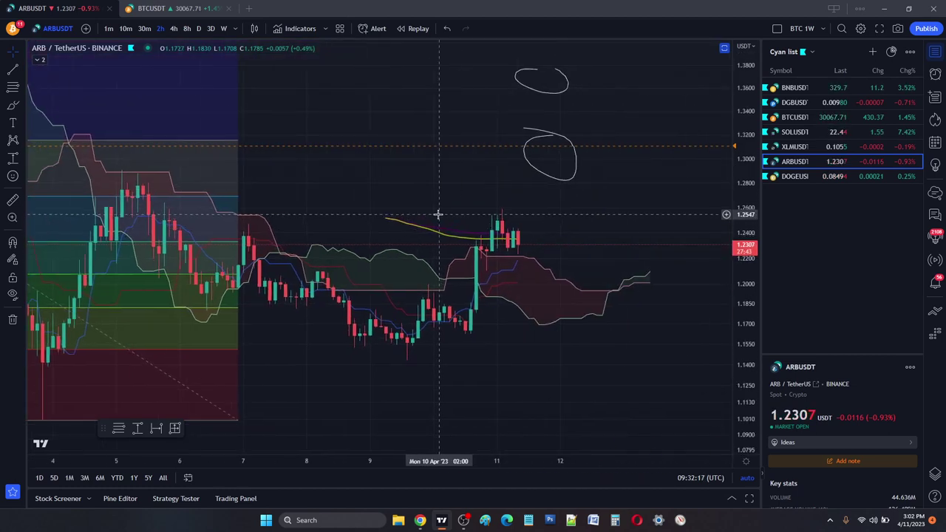